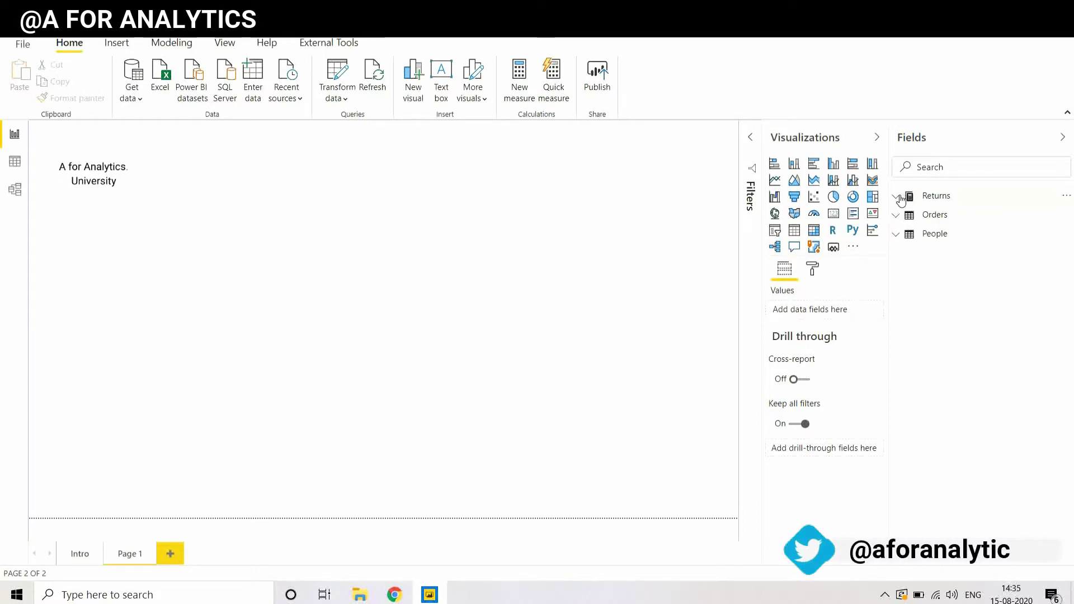
Expand Returns and its Country Measure folder to reveal Afhan Sales and Australia Sales
left_click(901, 201)
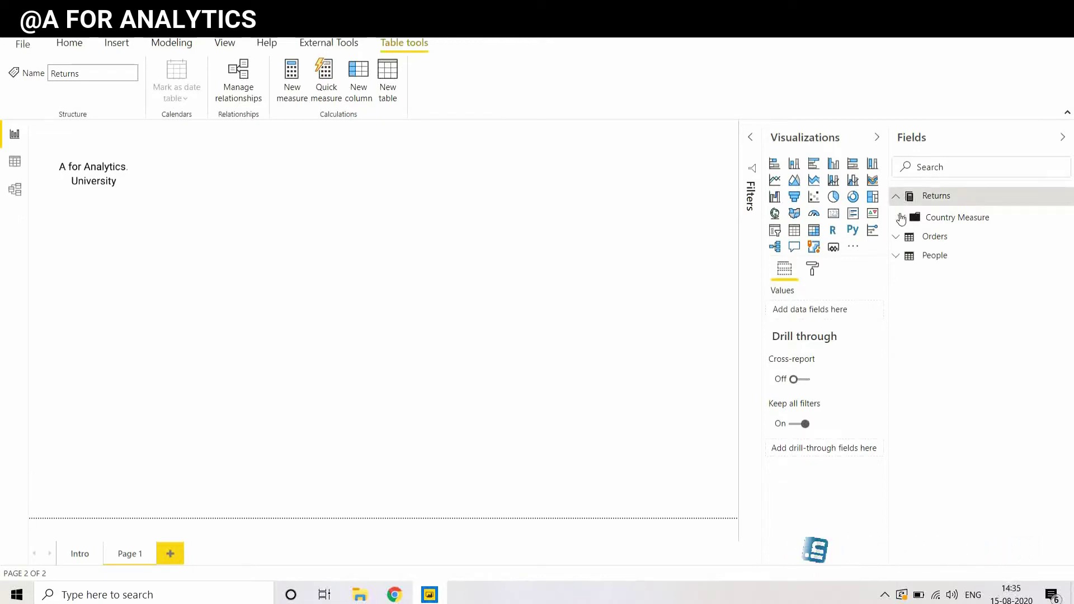
left_click(901, 218)
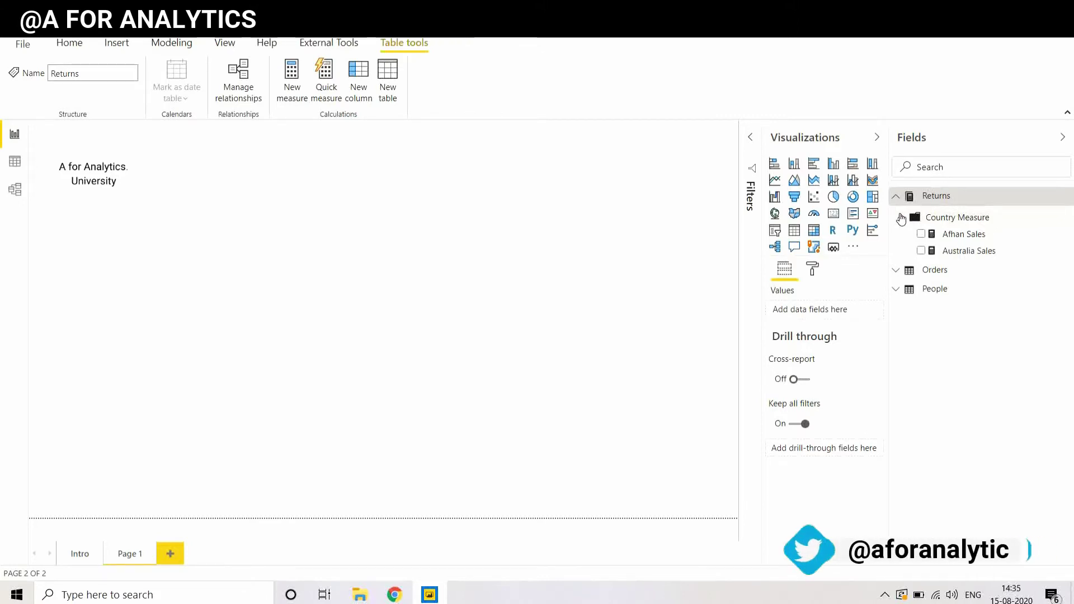
left_click(685, 259)
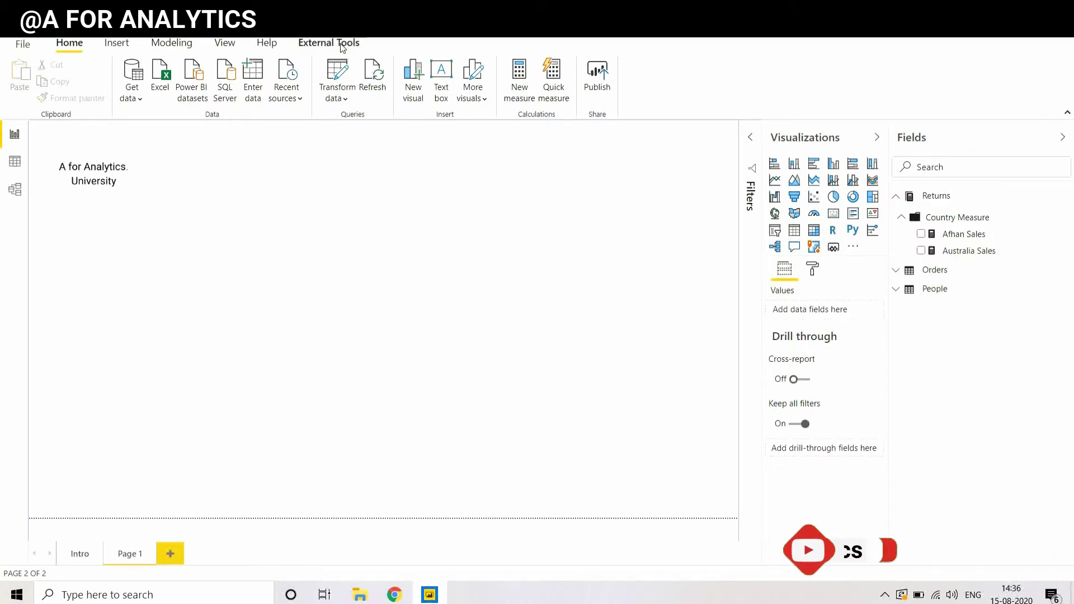
left_click(338, 45)
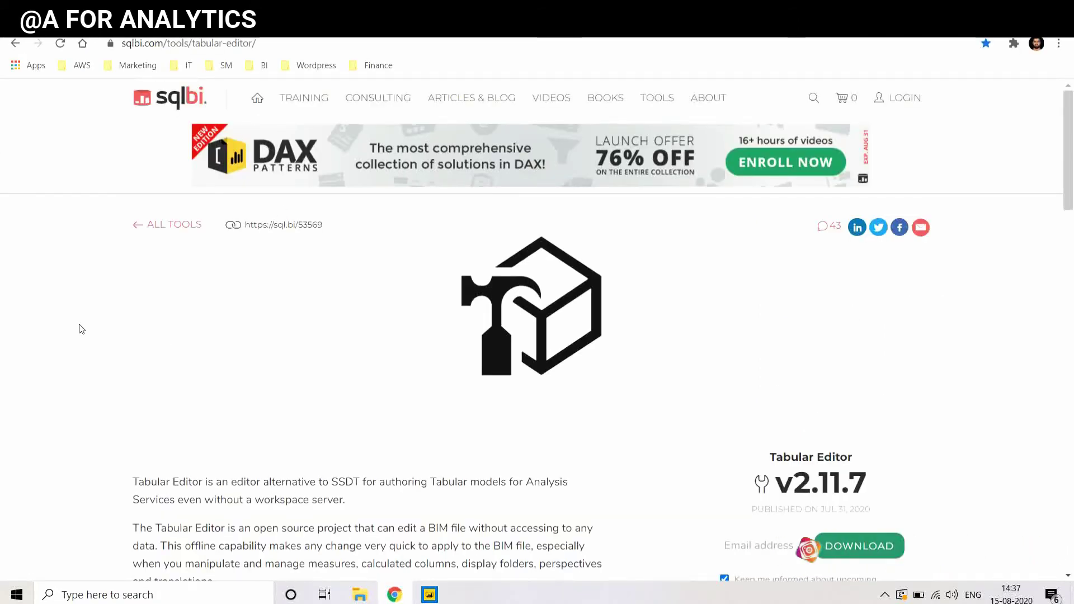
scroll(81, 328, "down", 2)
scroll(84, 327, "down", 1)
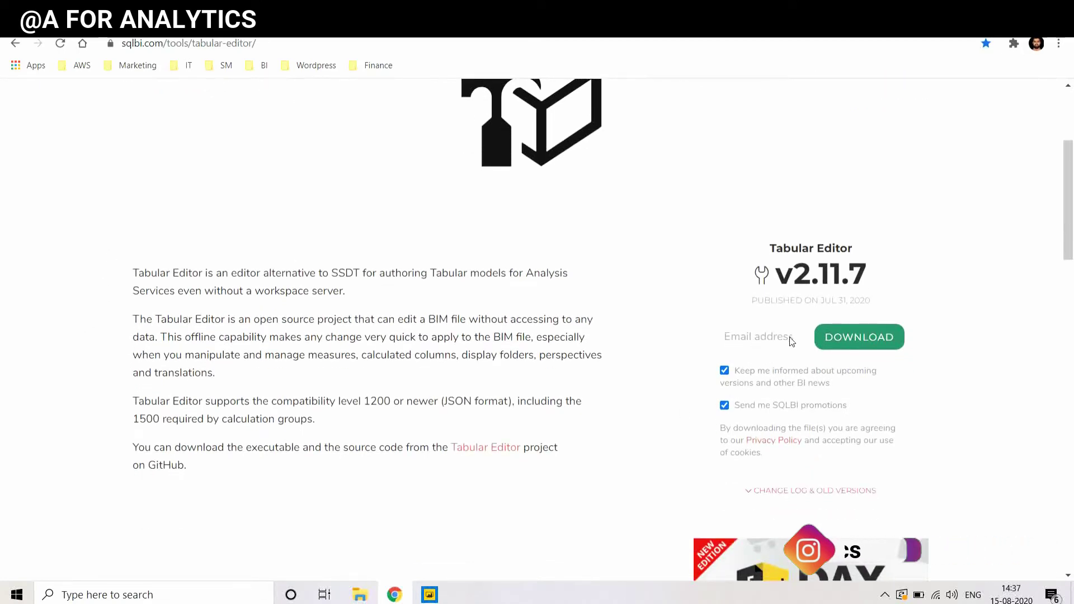
left_click(858, 339)
scroll(361, 246, "up", 2)
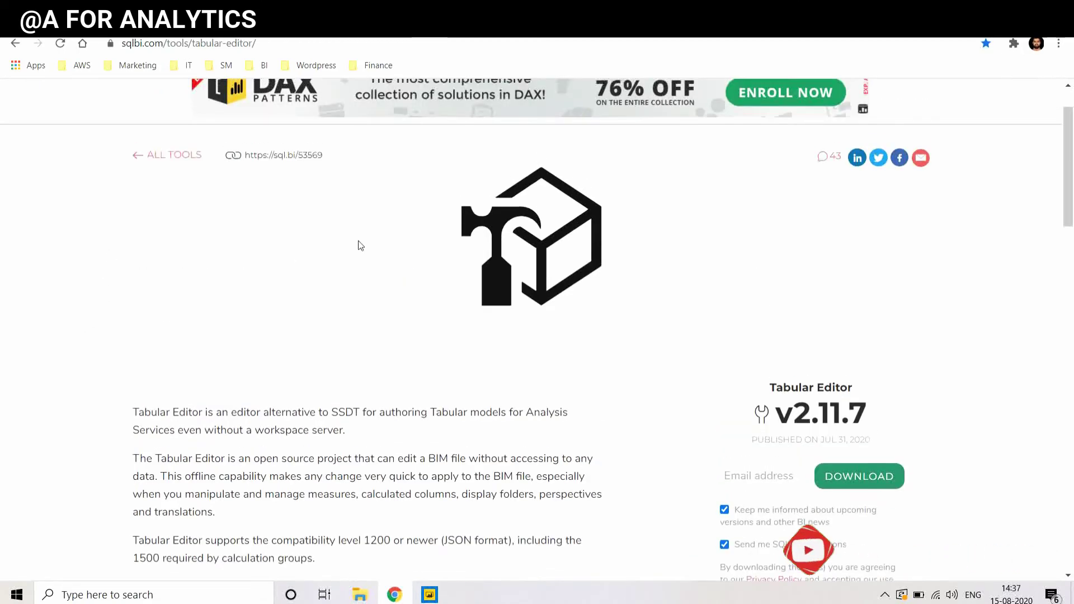
left_click(437, 596)
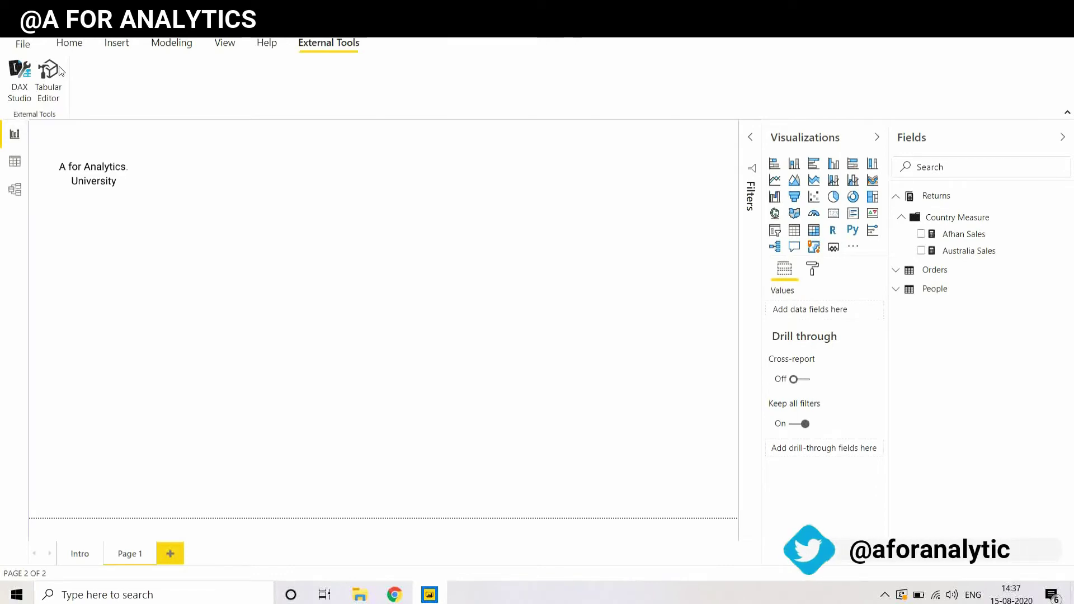
Launch Tabular Editor from External Tools, connected to the current model
left_click(973, 252)
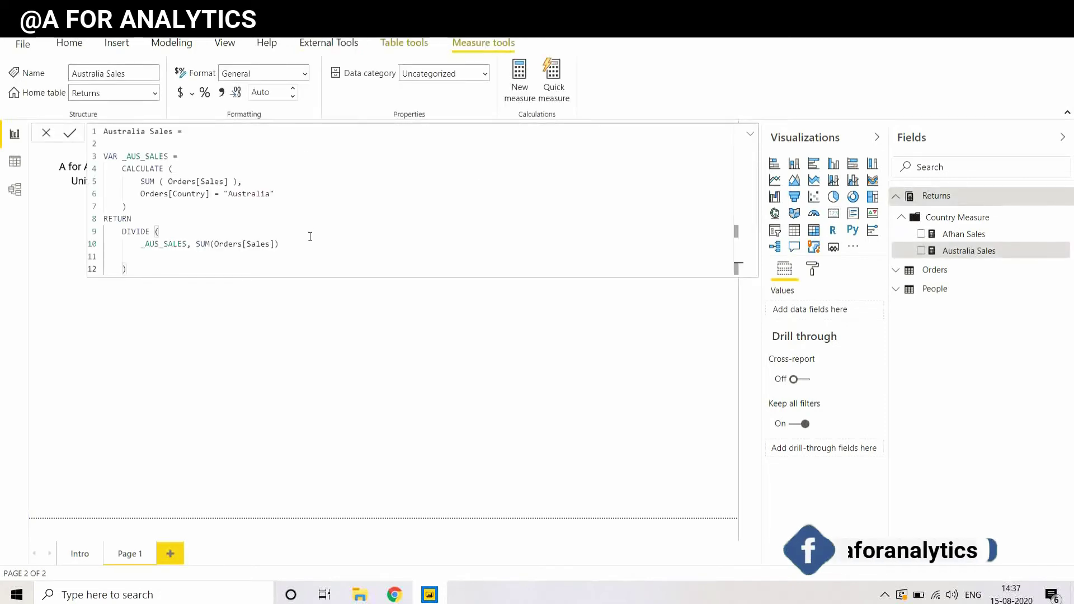
key("Escape")
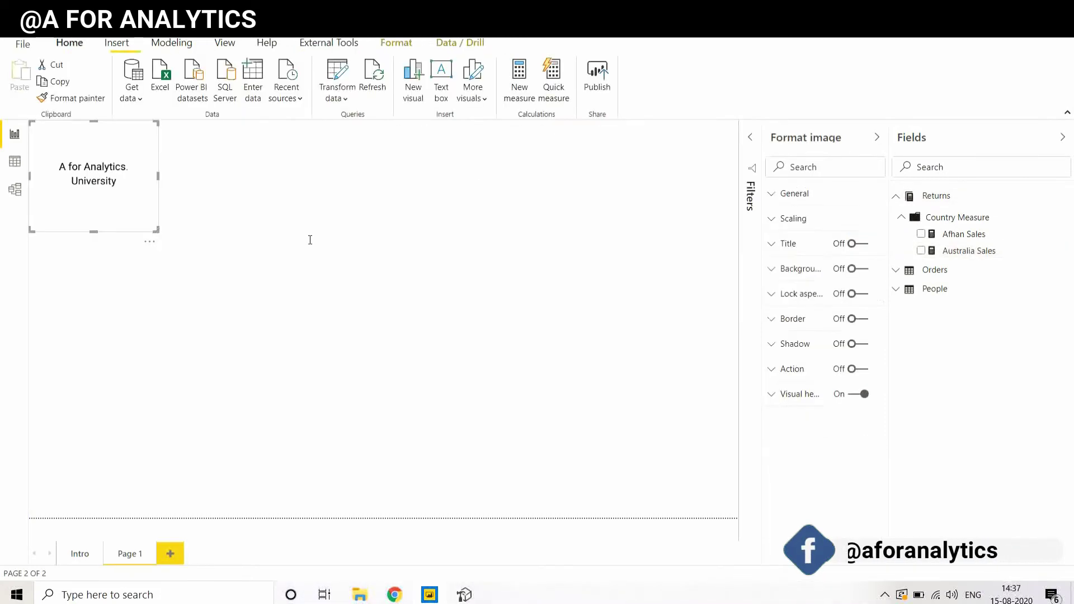
left_click(310, 239)
left_click(344, 45)
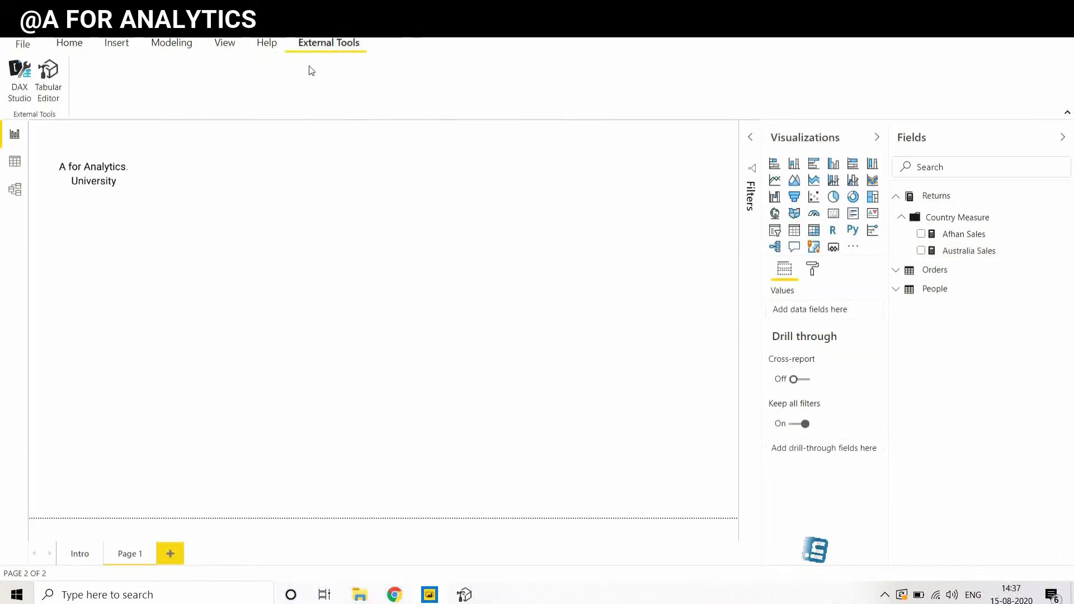
left_click(463, 593)
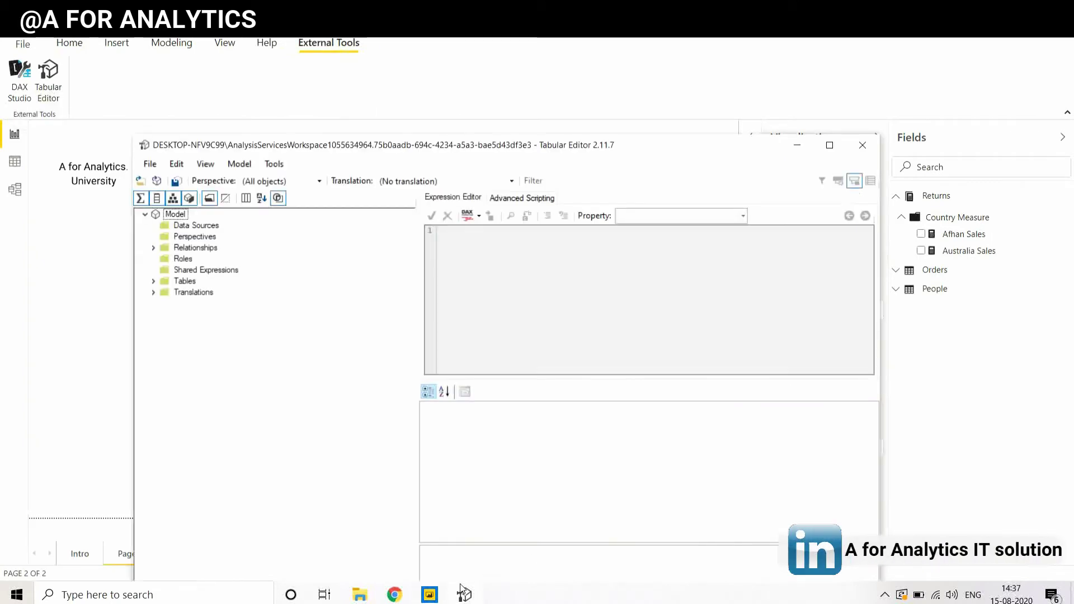
left_click_drag(534, 145, 523, 95)
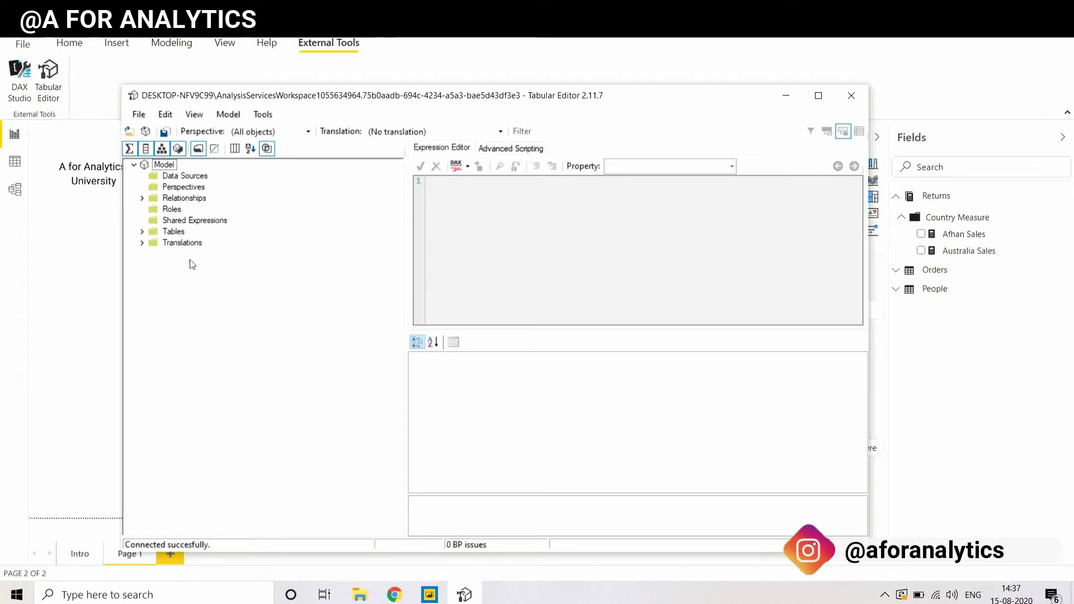
Delete the Australia Sales measure from the Country Measure folder and confirm
left_click(983, 252)
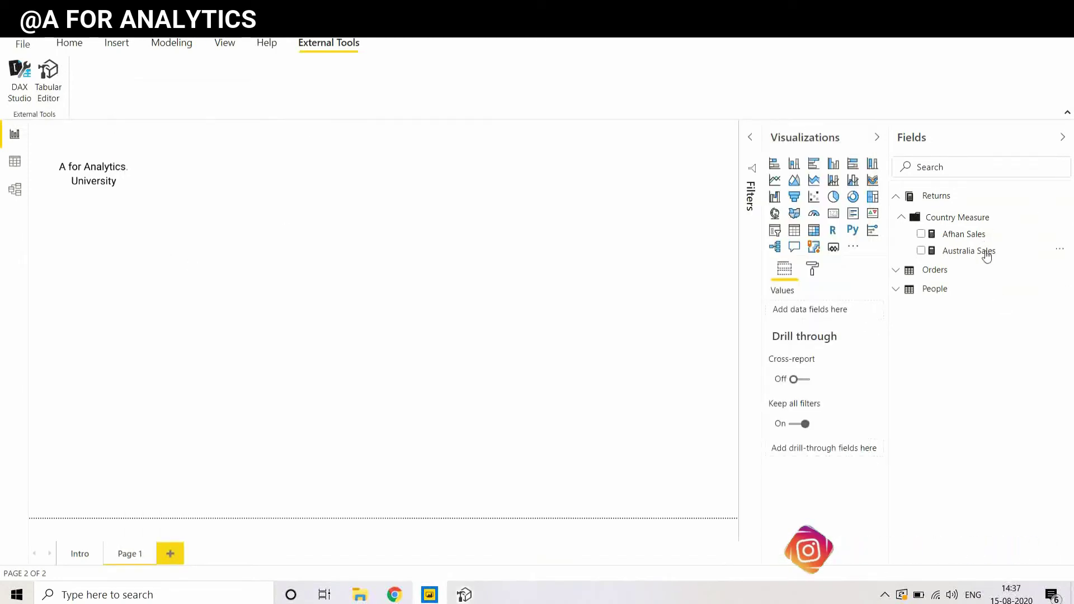
left_click(278, 205)
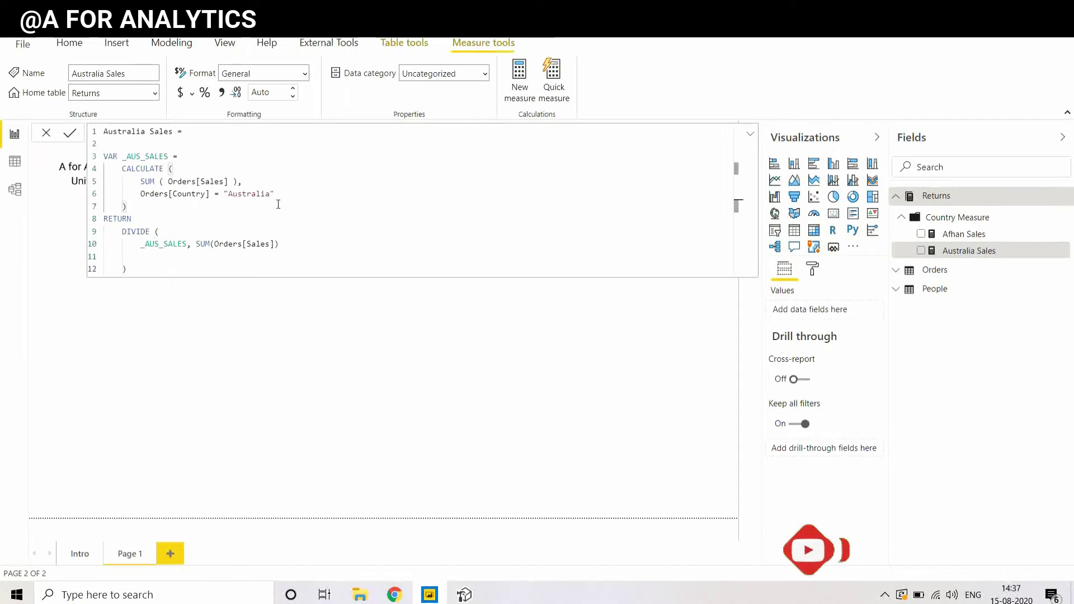
key("ctrl+a")
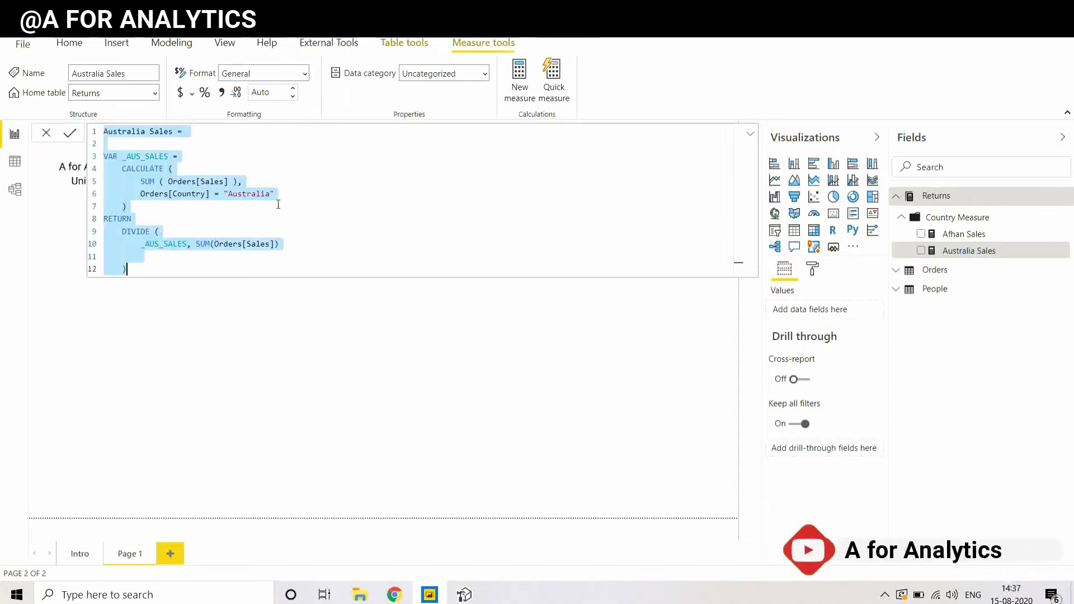
right_click(1063, 252)
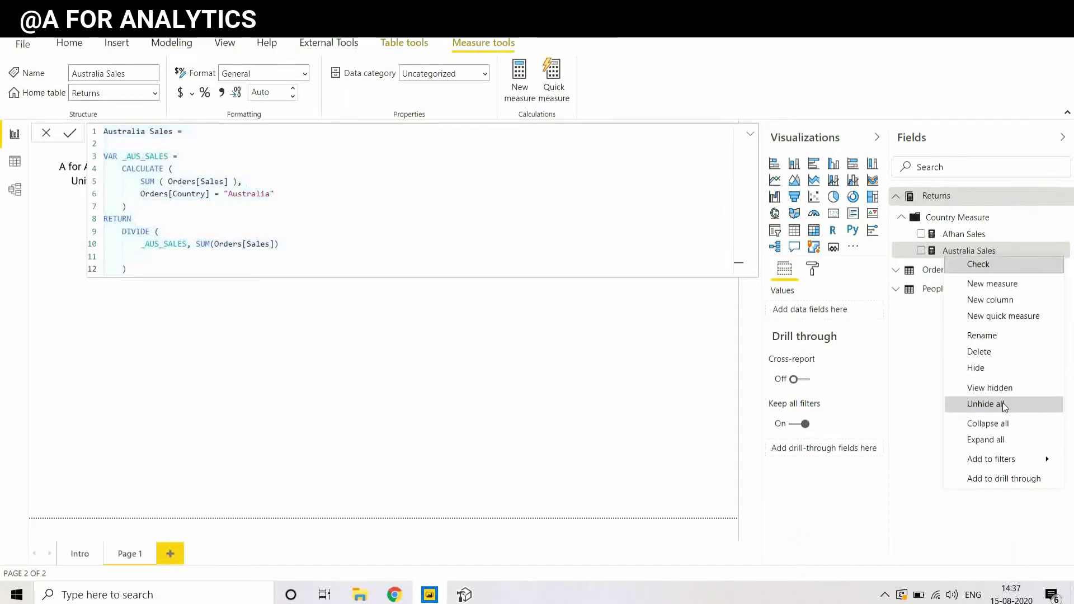
left_click(980, 351)
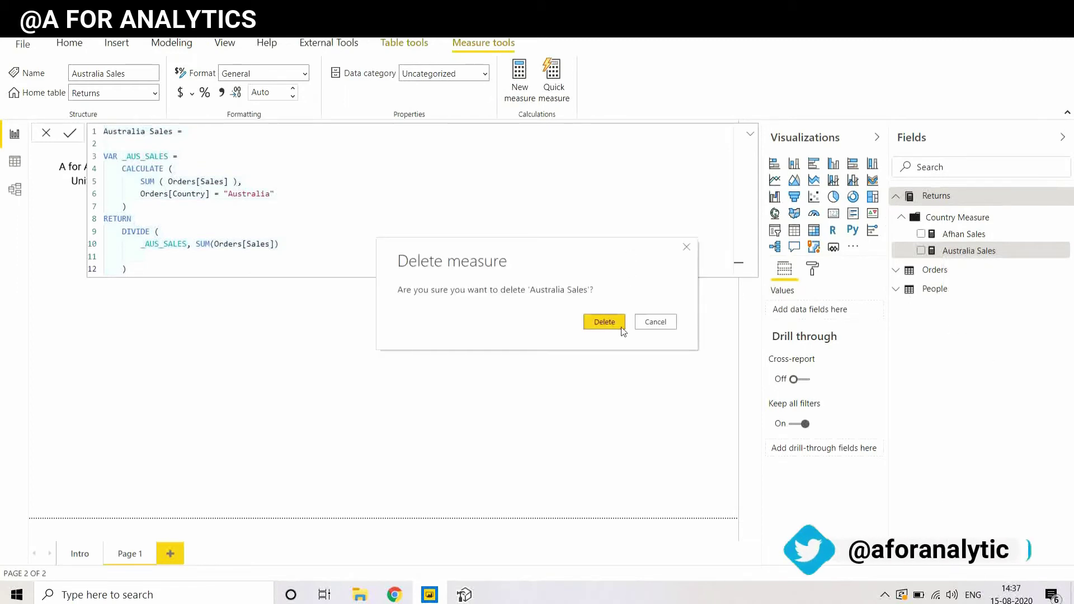
left_click(605, 322)
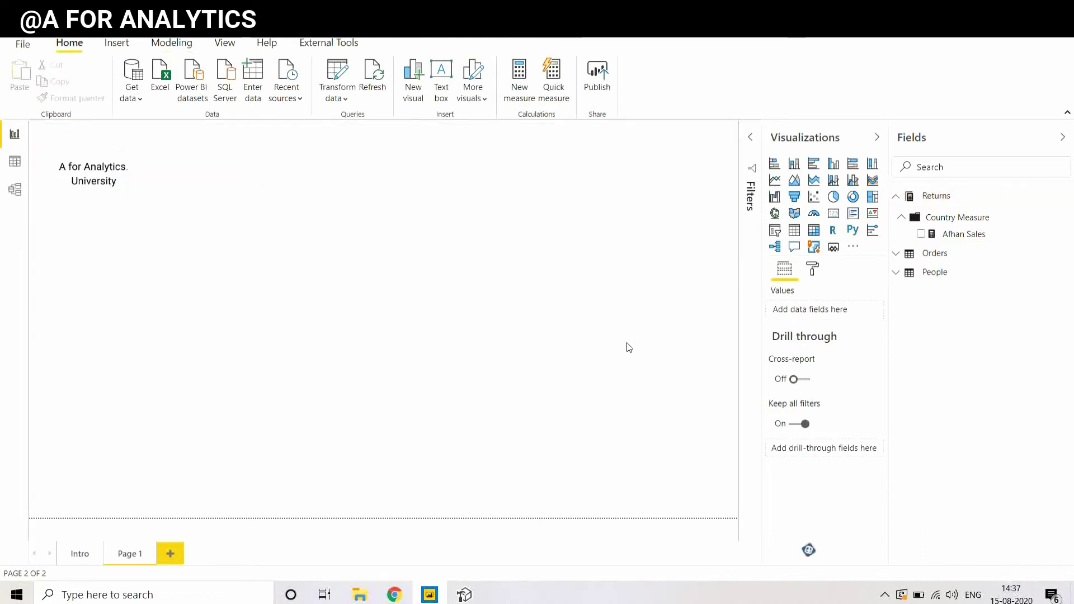
Bring Tabular Editor forward, reposition its window and select the model root
left_click(470, 594)
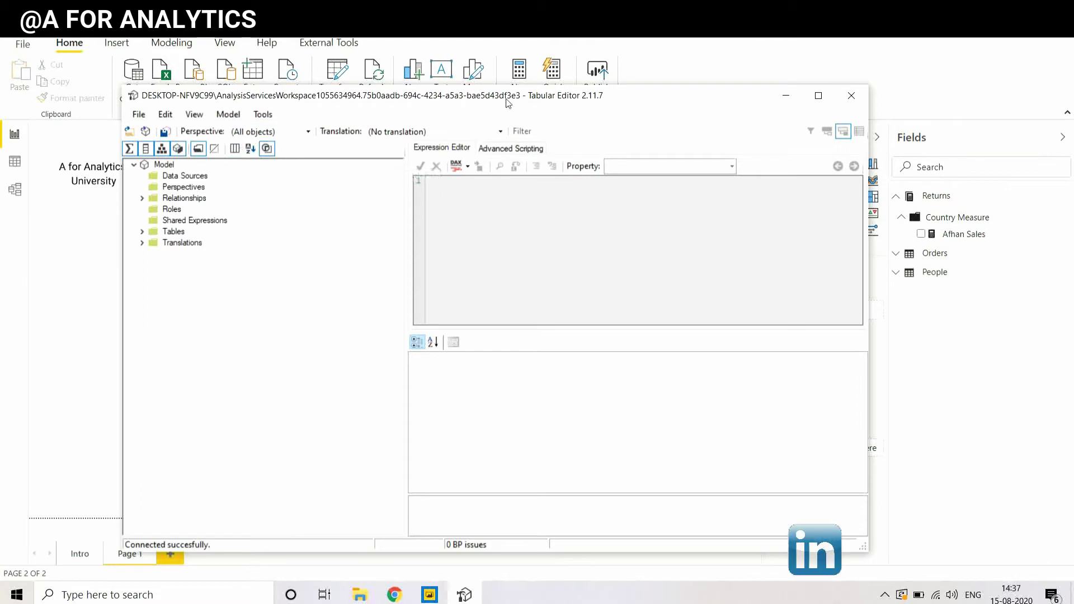
left_click_drag(507, 96, 542, 64)
left_click(201, 133)
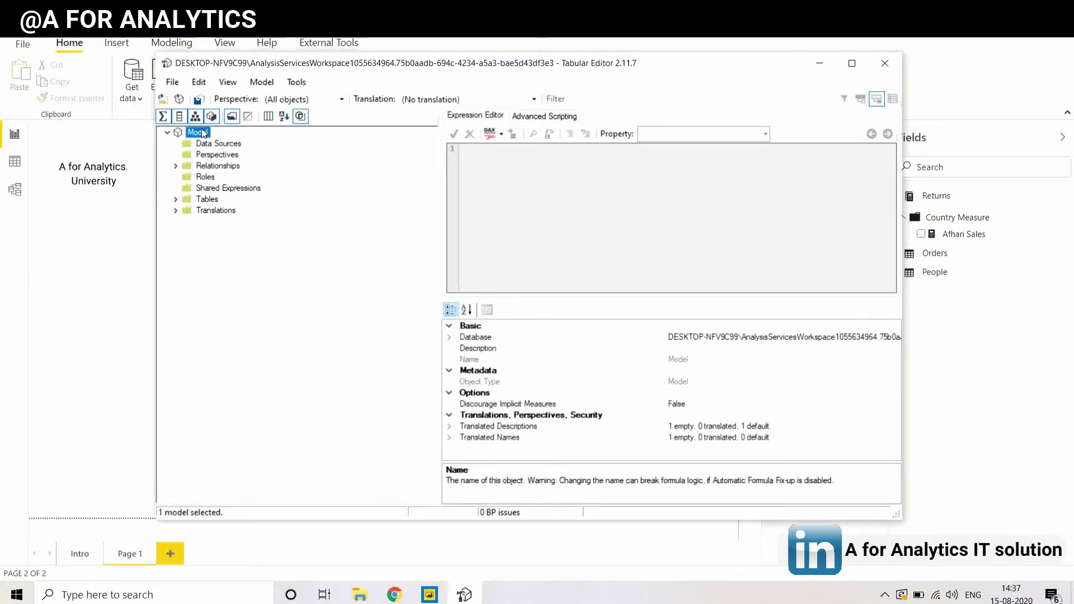
left_click_drag(377, 63, 475, 105)
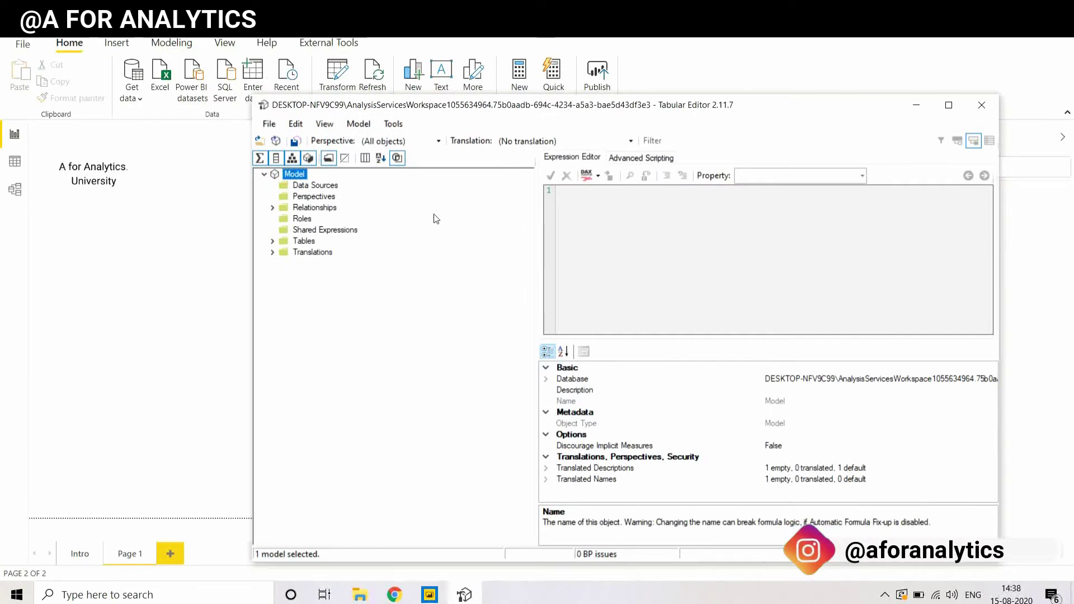
Expand the model's tables, collapse Relationships and select the Returns table
left_click(273, 241)
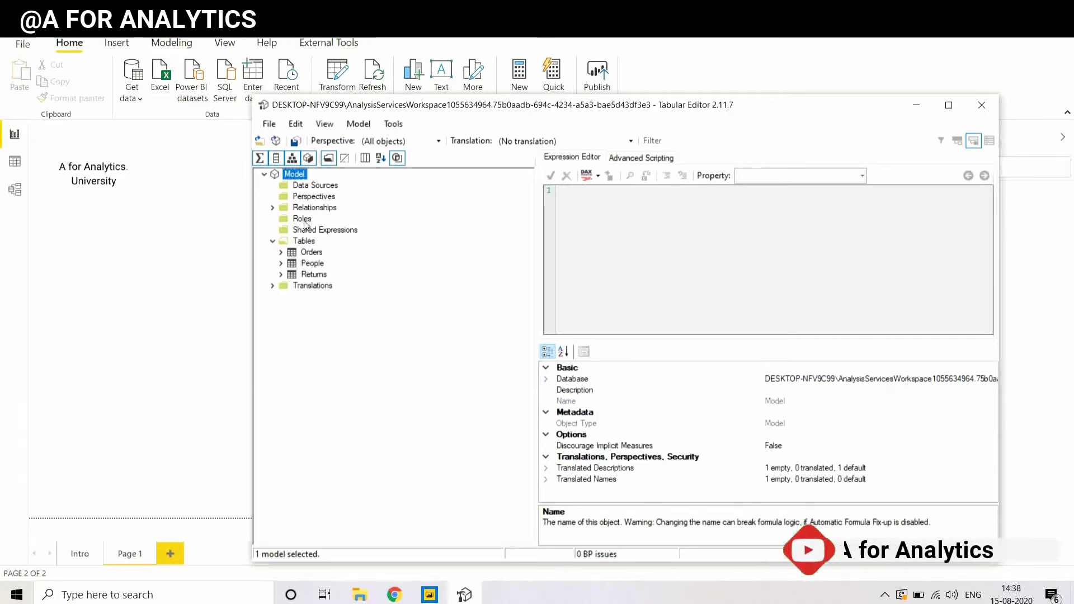
left_click(272, 208)
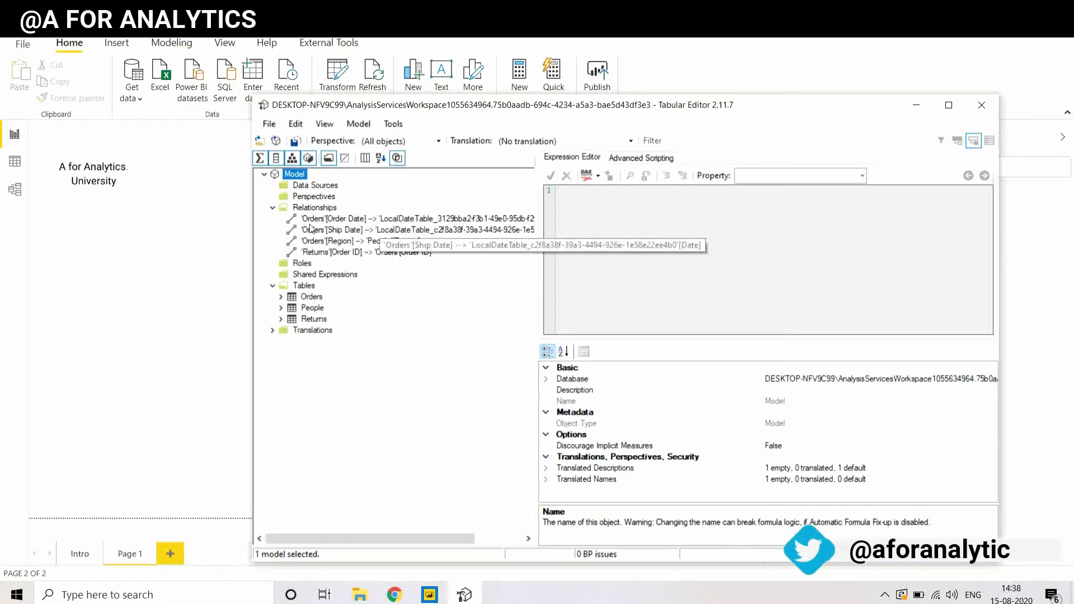
left_click(276, 209)
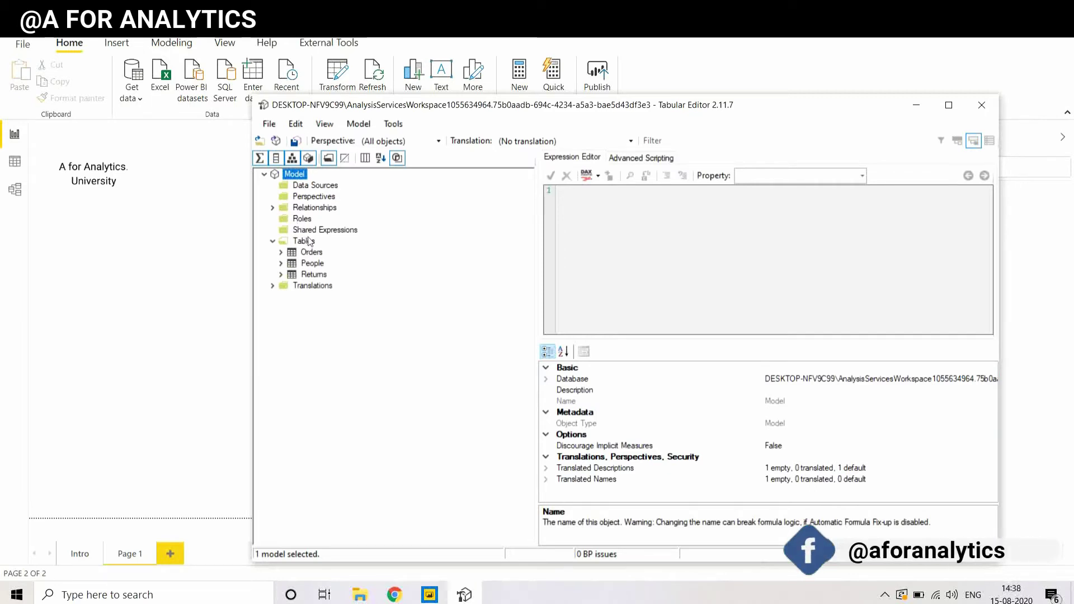
left_click(314, 275)
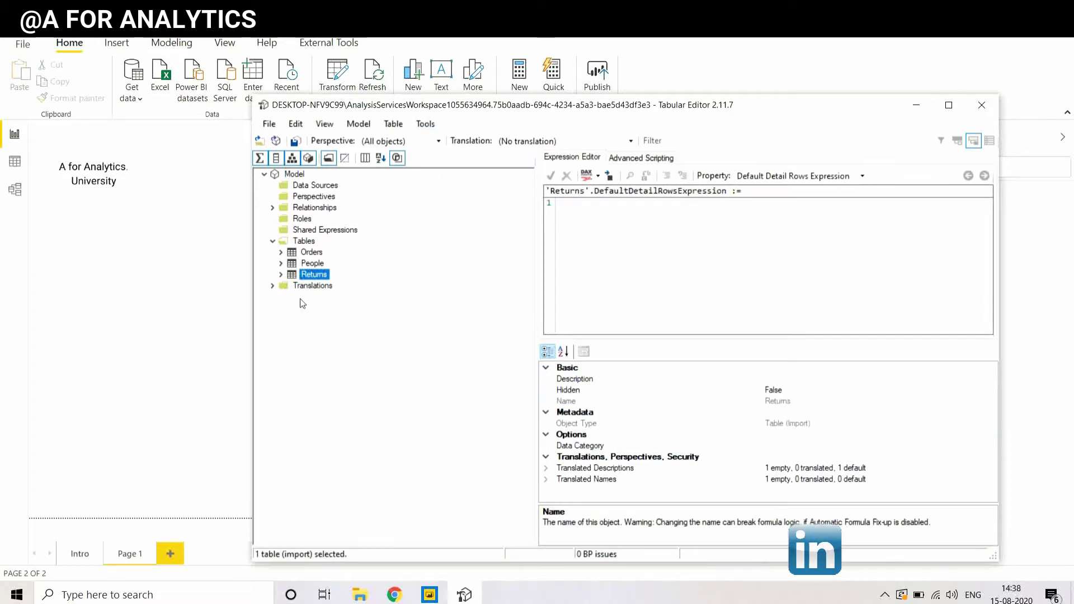
left_click_drag(616, 109, 439, 76)
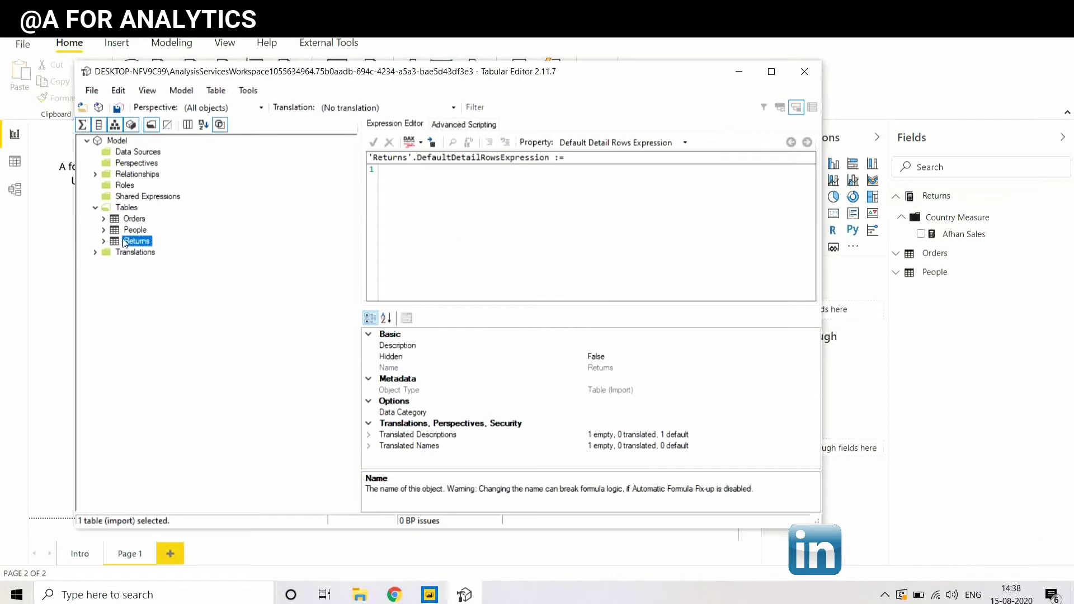
Expand the Returns table in Tabular Editor's model tree
left_click(104, 241)
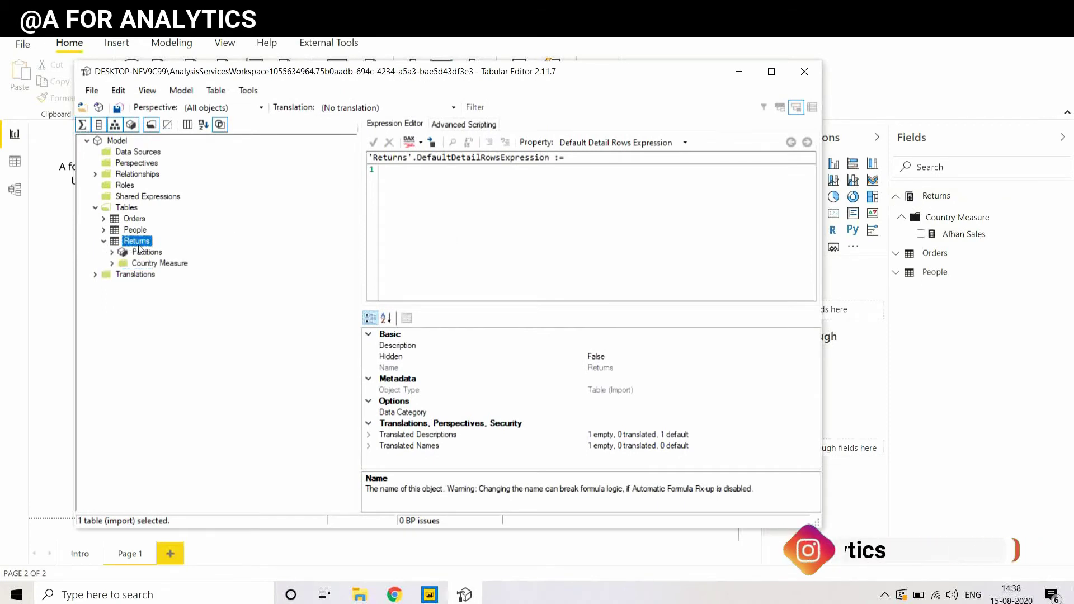
right_click(141, 246)
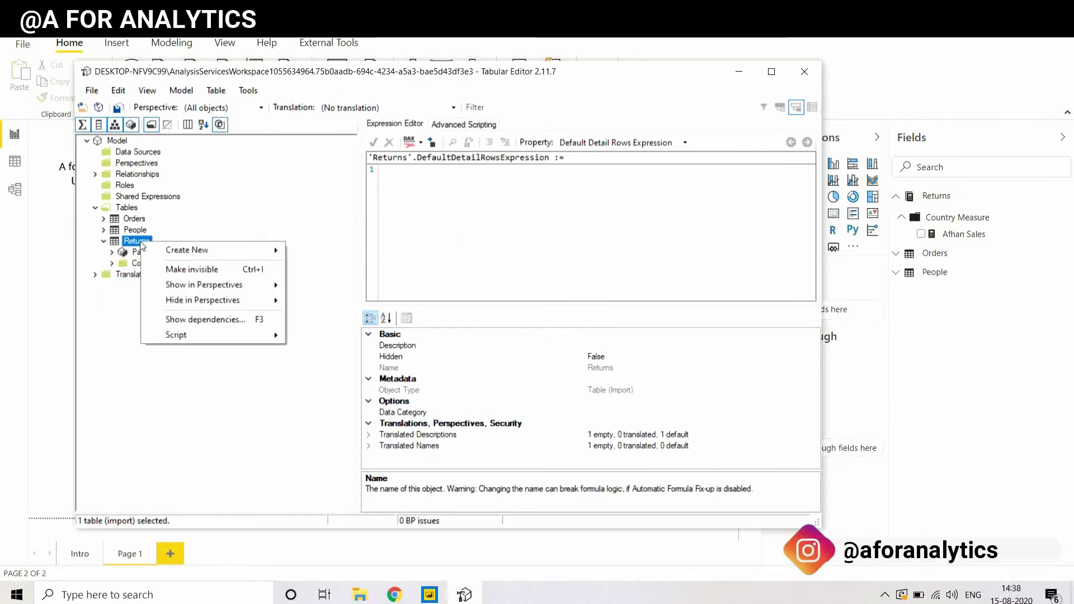
mouse_move(269, 252)
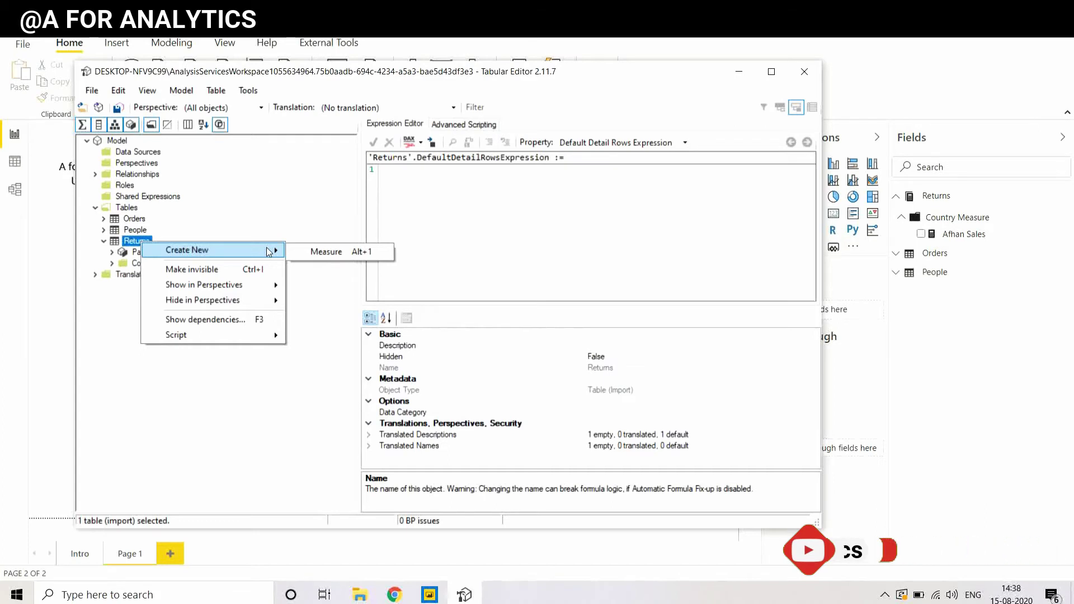
left_click(761, 334)
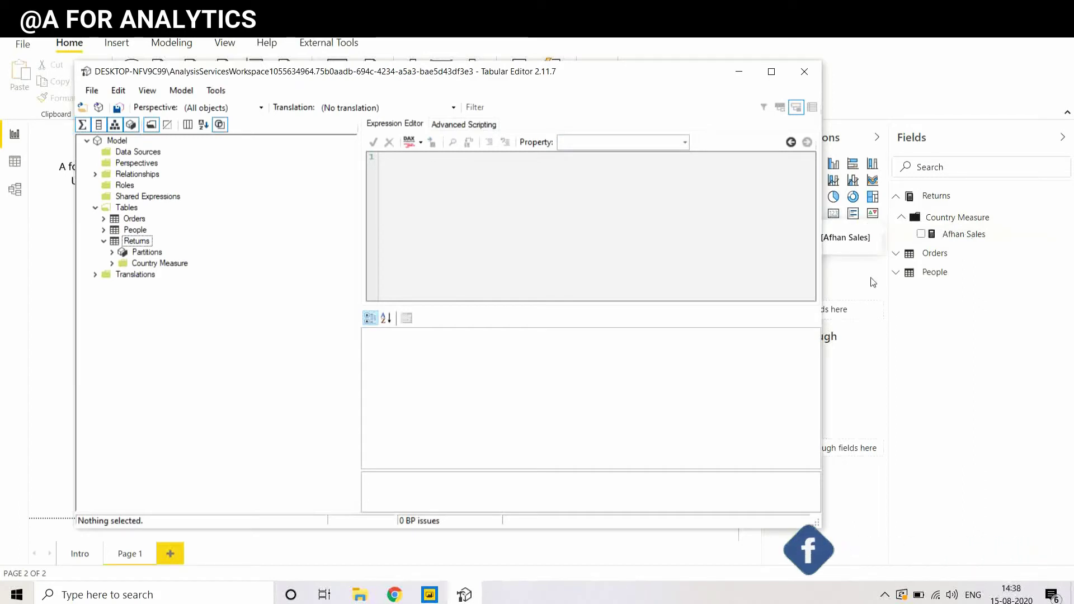
Expand Country Measure to show Afhan Sales and bring up its Create New options
left_click(170, 266)
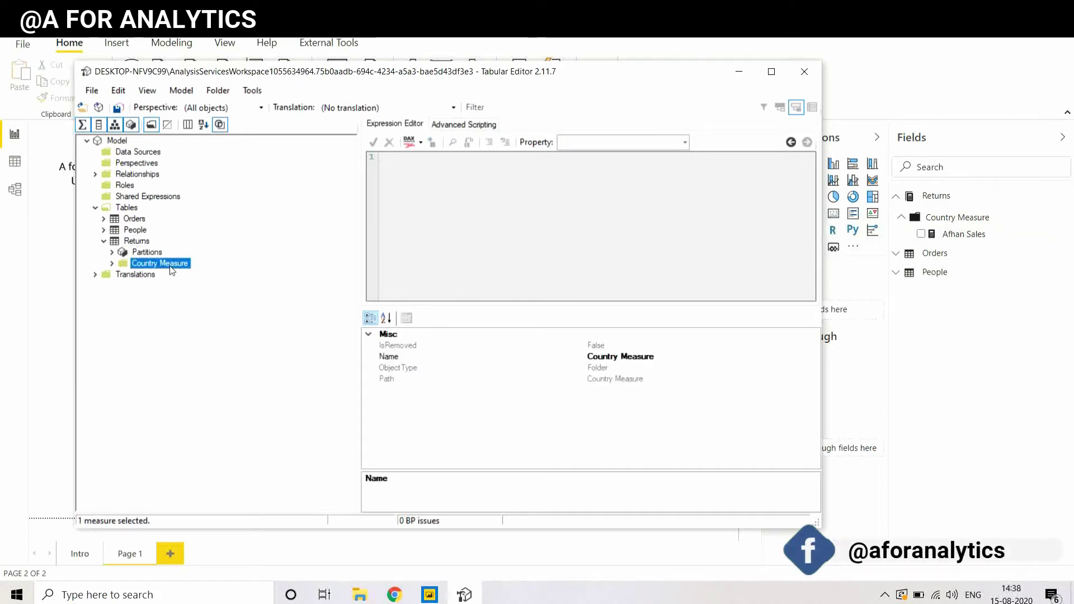
left_click(112, 262)
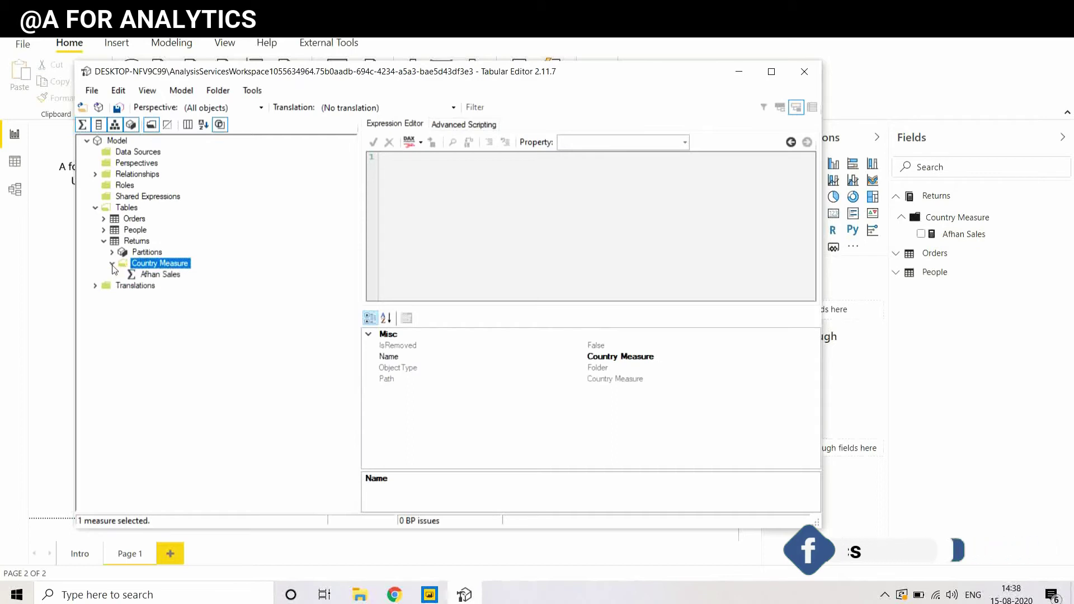
right_click(173, 264)
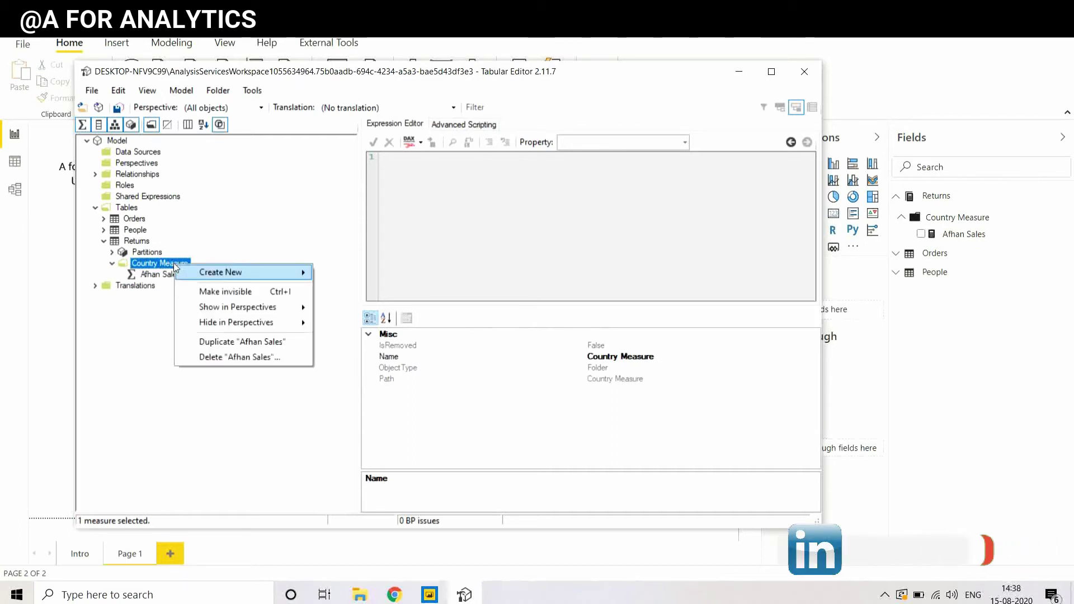
mouse_move(274, 275)
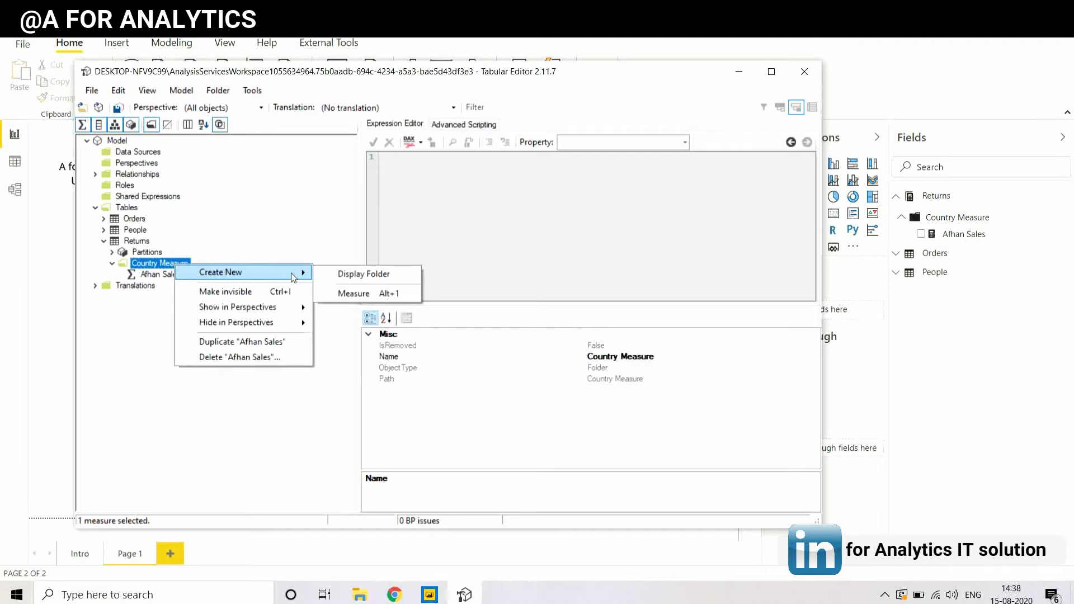
Create a measure in Country Measure with the pasted VAR _AUS_SALES / DIVIDE expression
left_click(362, 294)
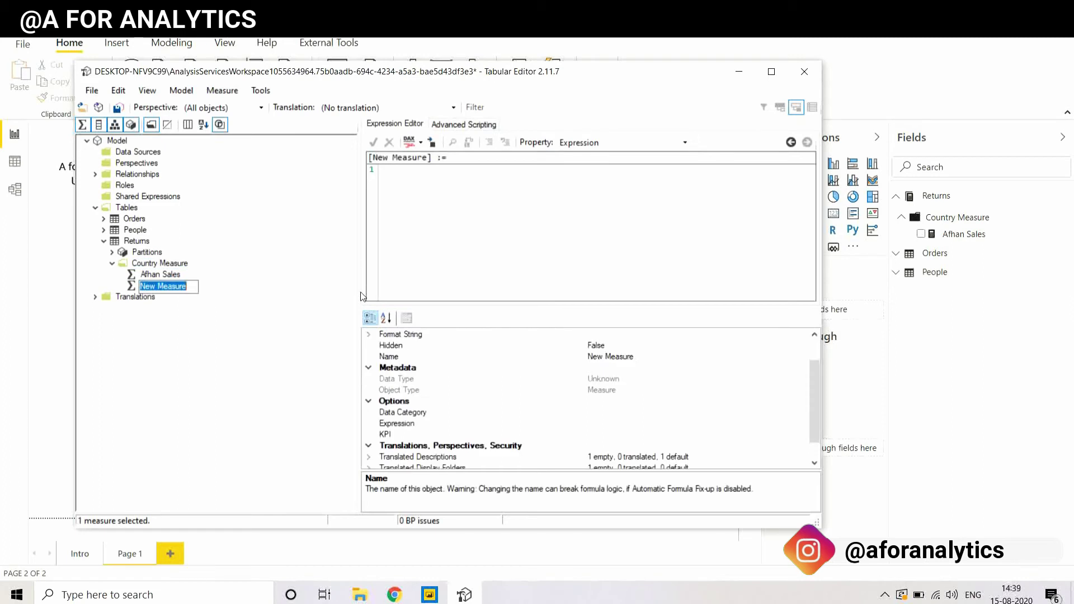
left_click(417, 194)
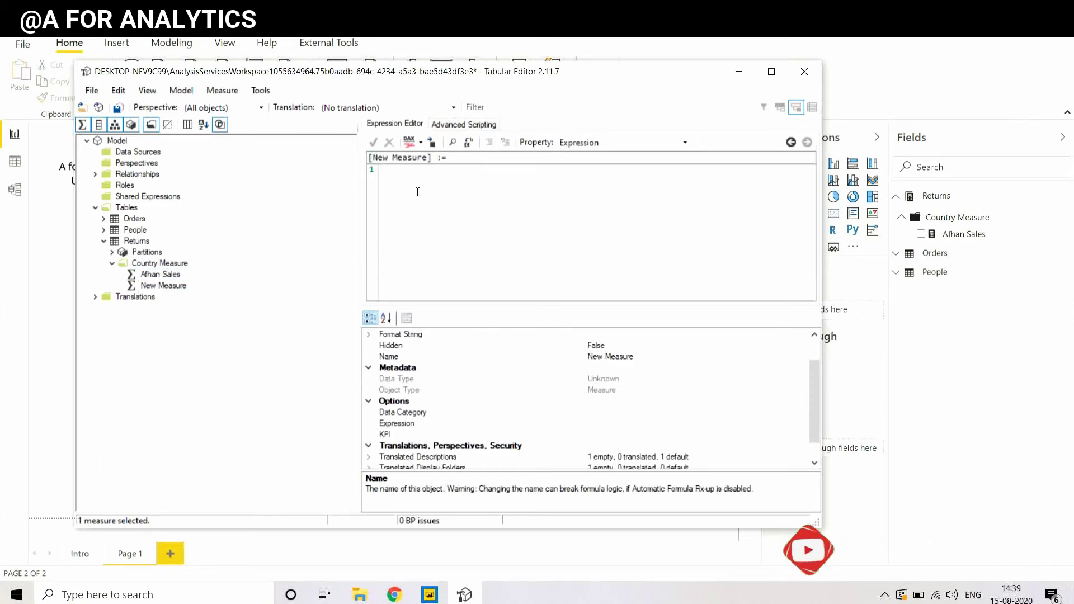
type("Australia Sales =  VAR _AUS_SALES =     CALCULATE (         SUM ( Orders[Sales] ),         Orders[Country] = \"Australia\"     ) RETURN     DIVIDE (         _AUS_SALES, SUM(Orders[Sales])      )")
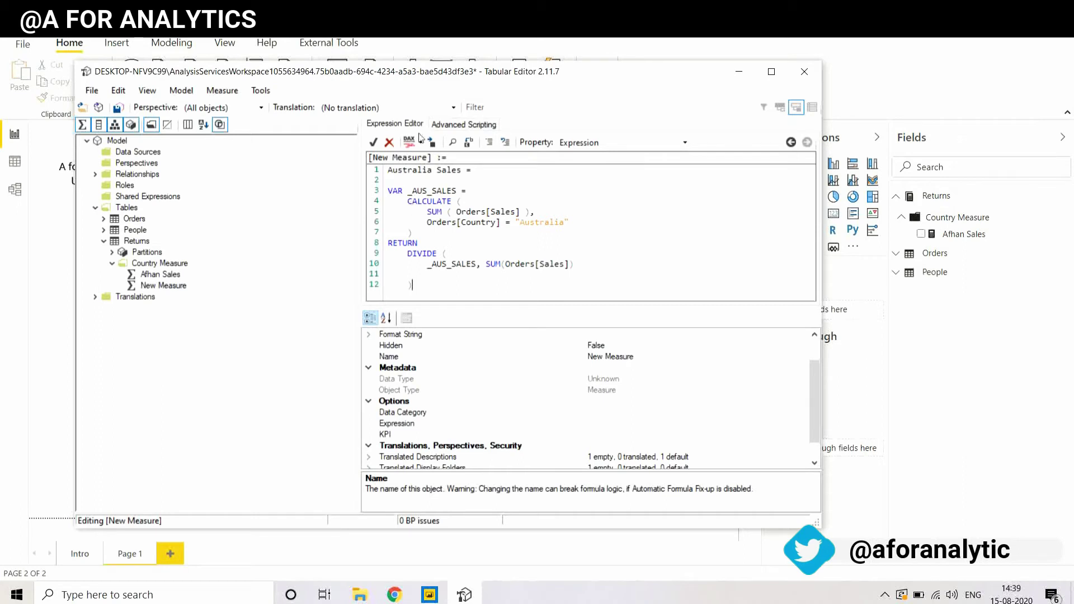
left_click(373, 143)
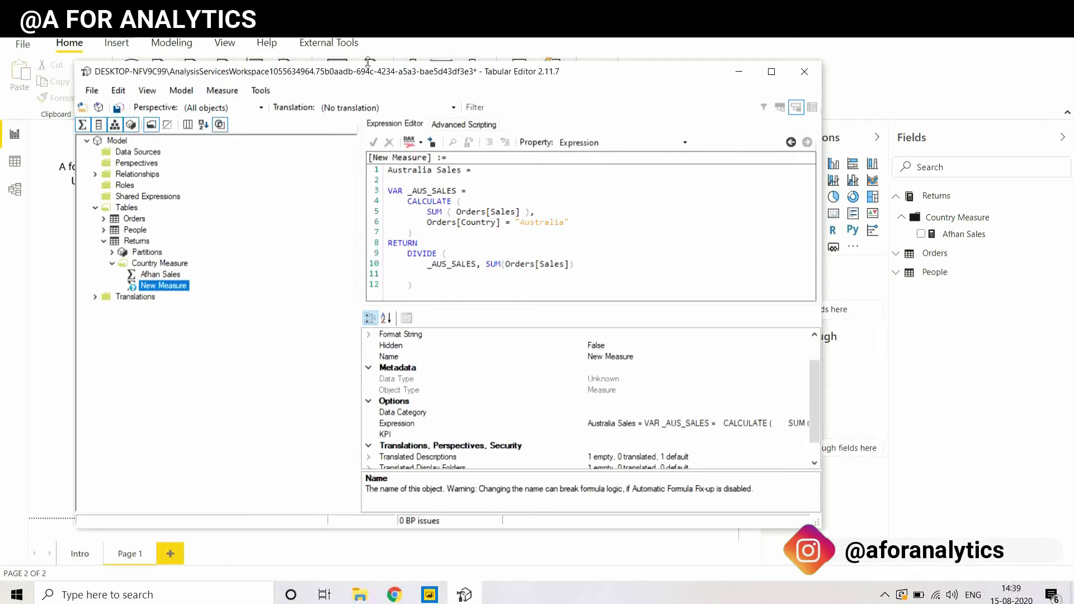
left_click_drag(378, 75, 334, 75)
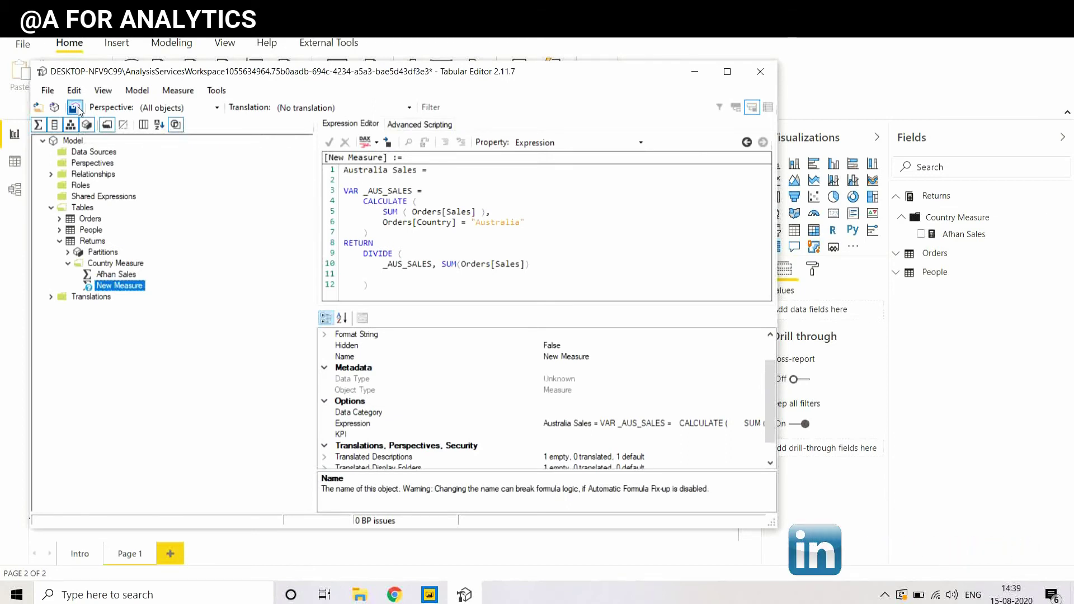
Save Tabular Editor's changes to the connected Power BI model
left_click(77, 109)
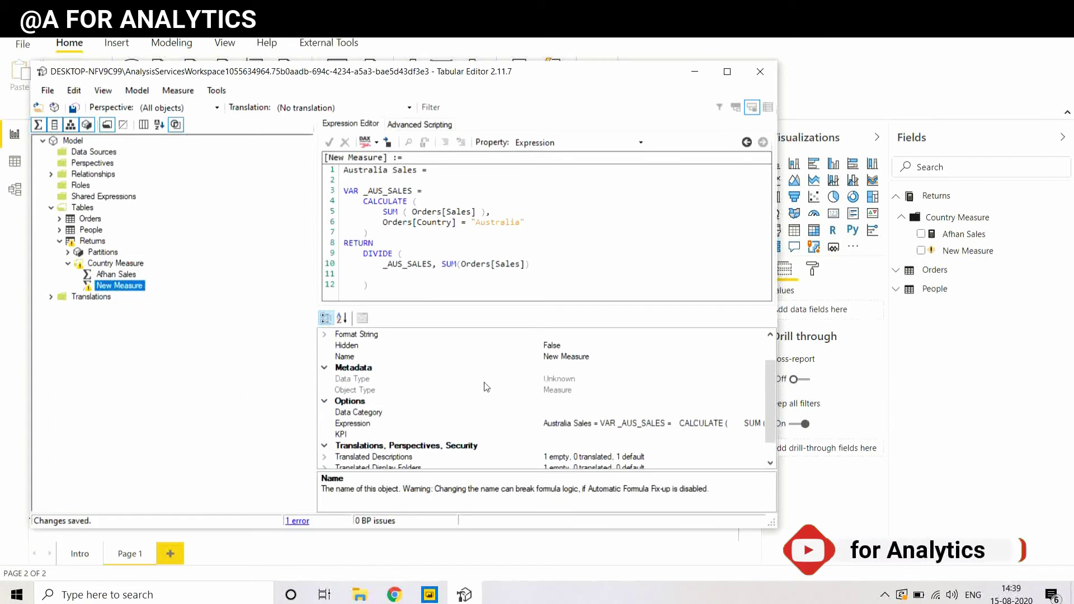
Change the Name property from New Measure to 'Australia Sales'
left_click(585, 360)
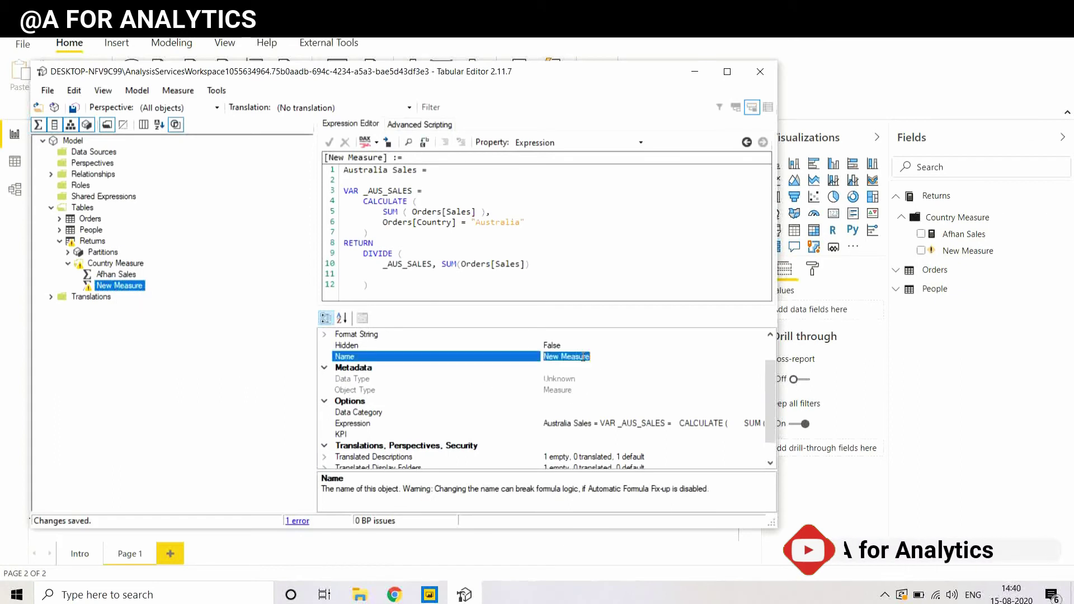
left_click(583, 357)
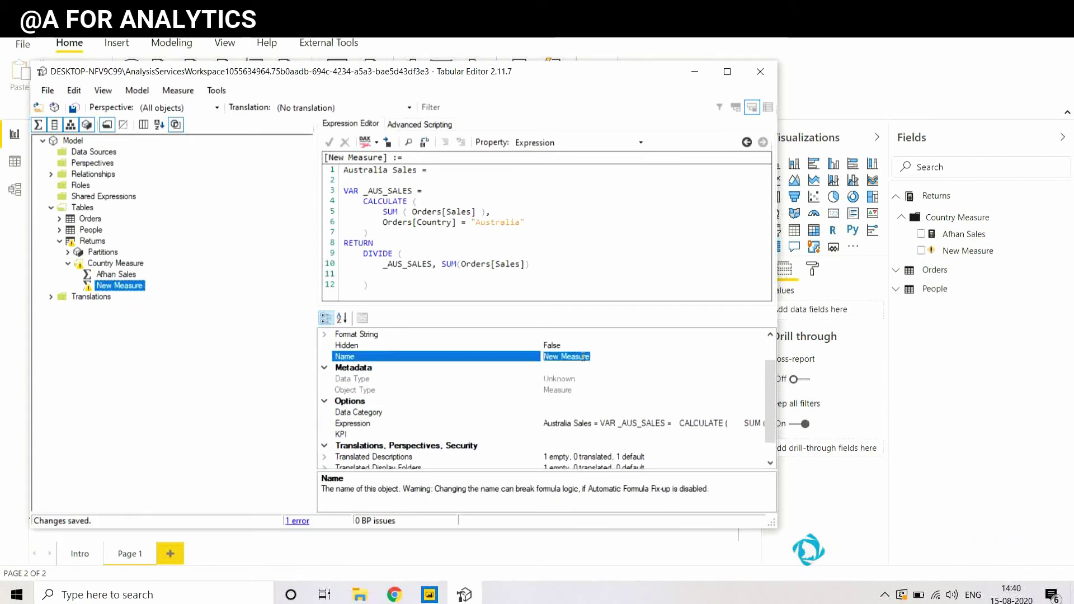
type("Asustra")
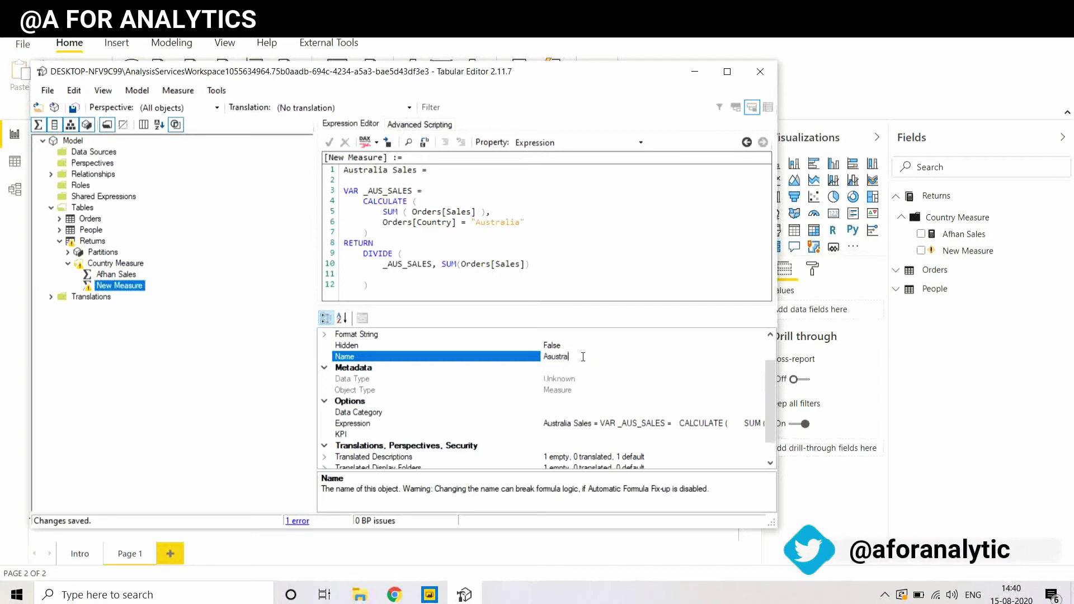
key("BackSpace")
key("BackSpace")
key("BackSpace")
key("BackSpace")
key("BackSpace")
key("BackSpace")
key("BackSpace")
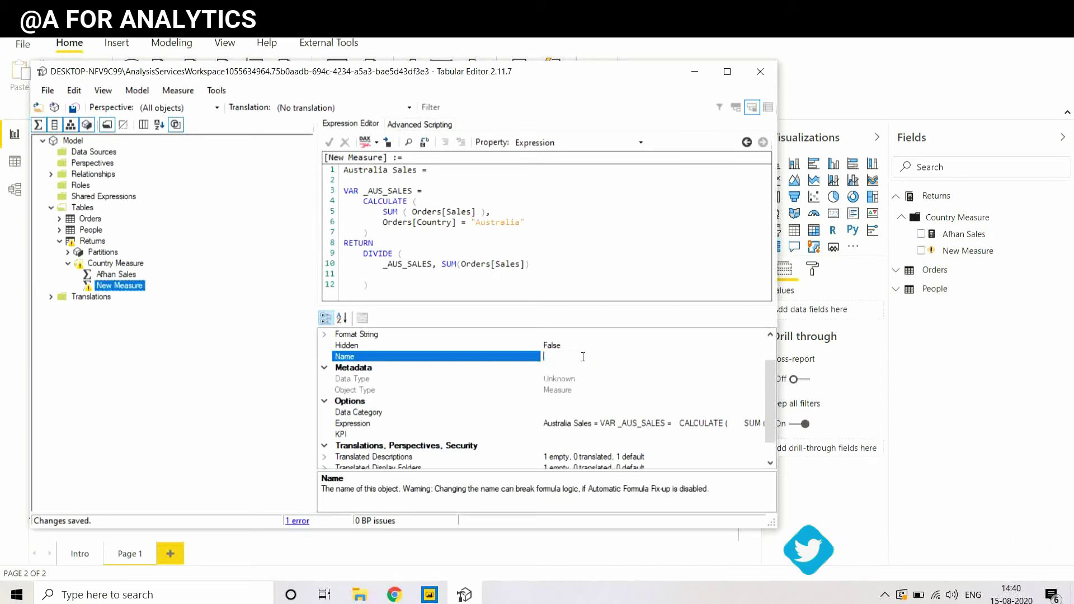
key("BackSpace")
key("BackSpace")
key("BackSpace")
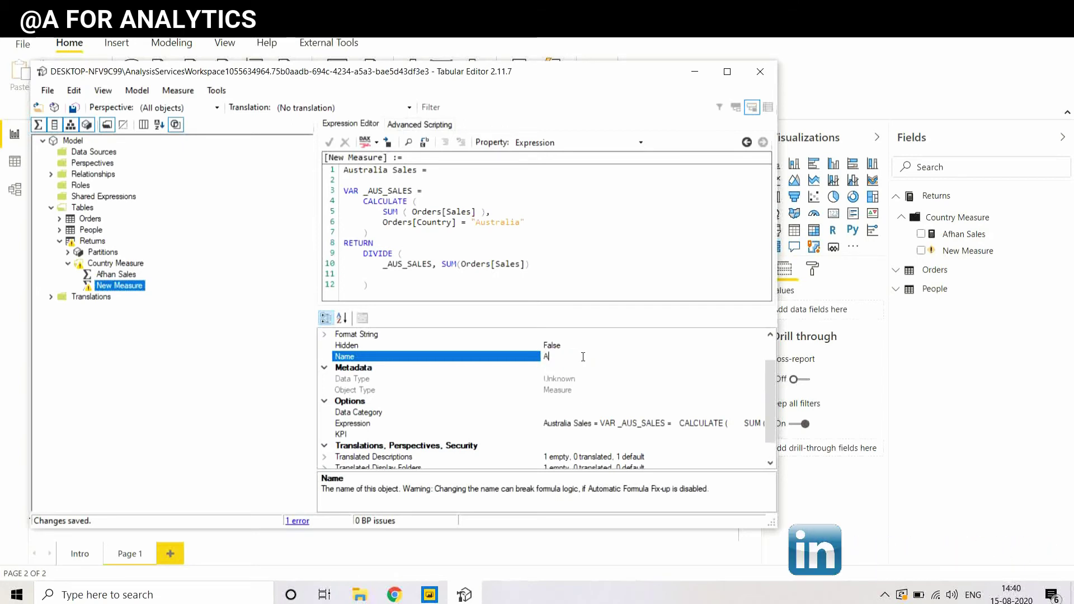
type("ustralia")
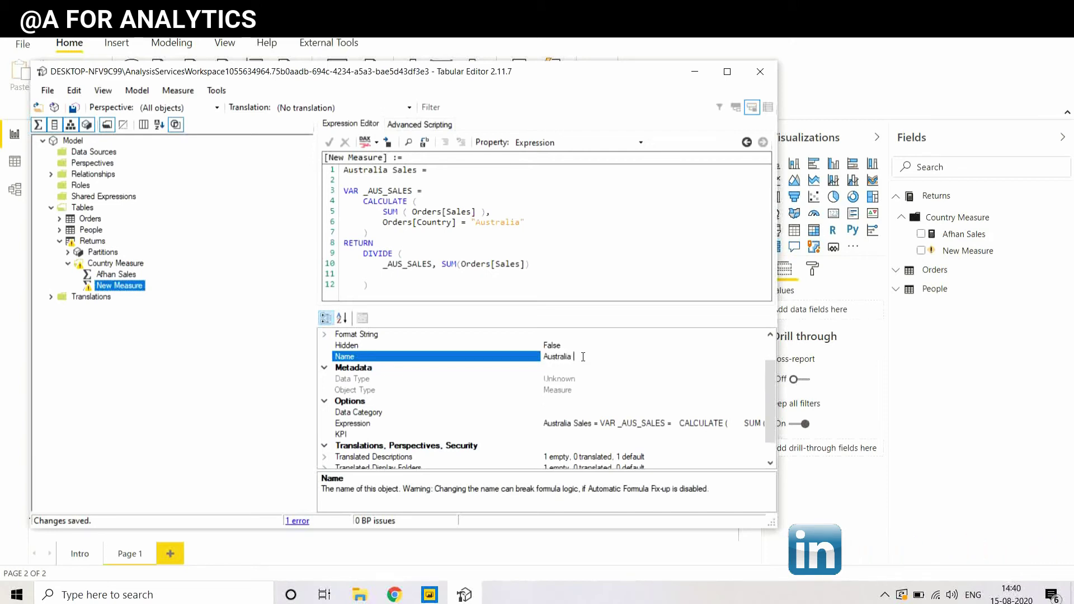
type(" Sales")
key("Return")
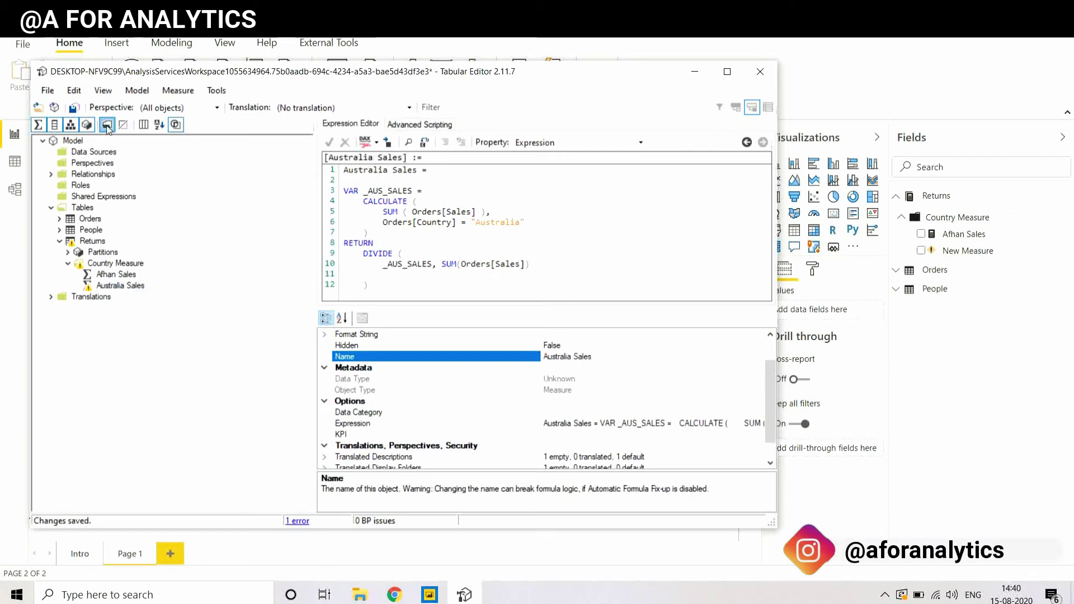
Save the renamed measure so Power BI lists Australia Sales under Country Measure
left_click(695, 72)
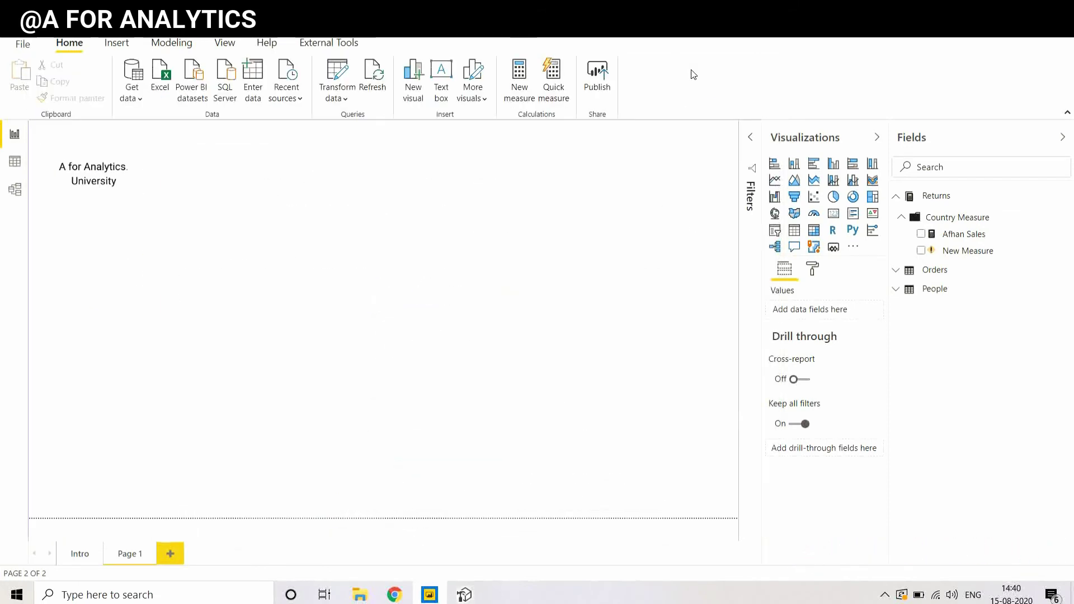
left_click(1003, 252)
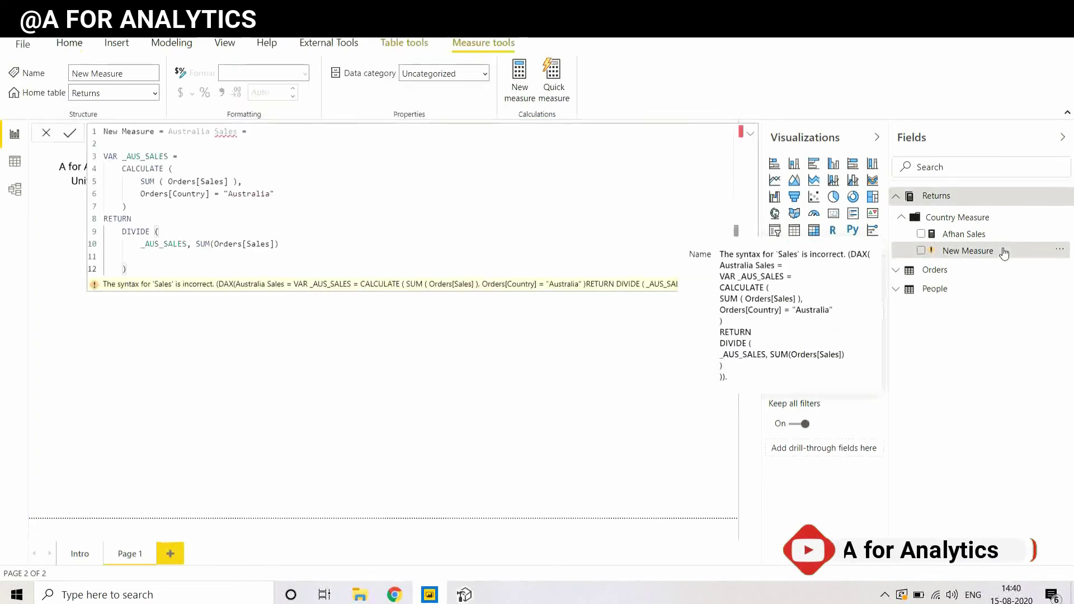
key("alt+Tab")
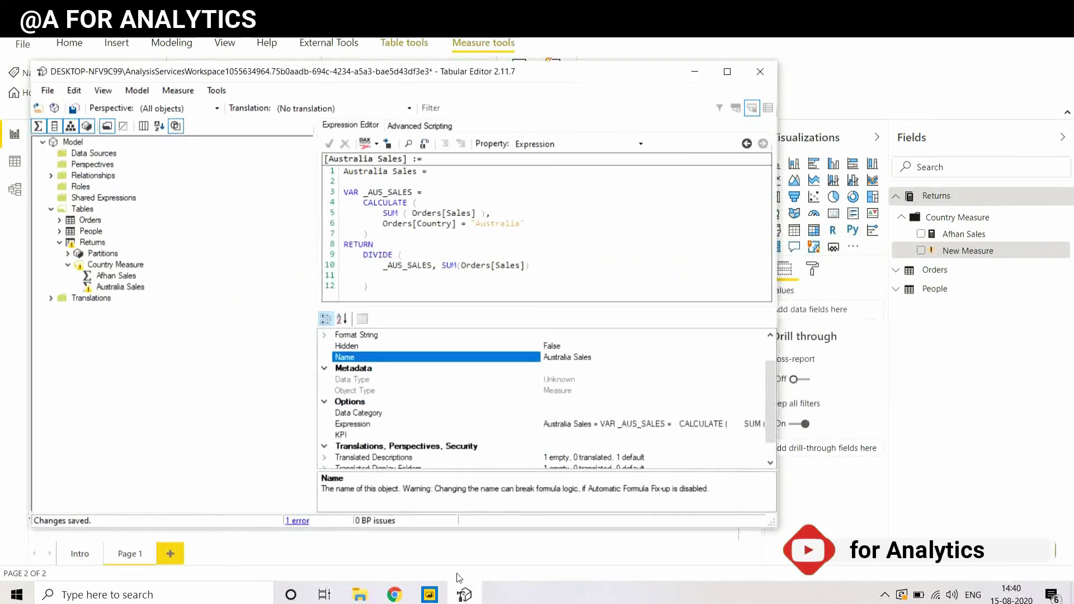
left_click(75, 108)
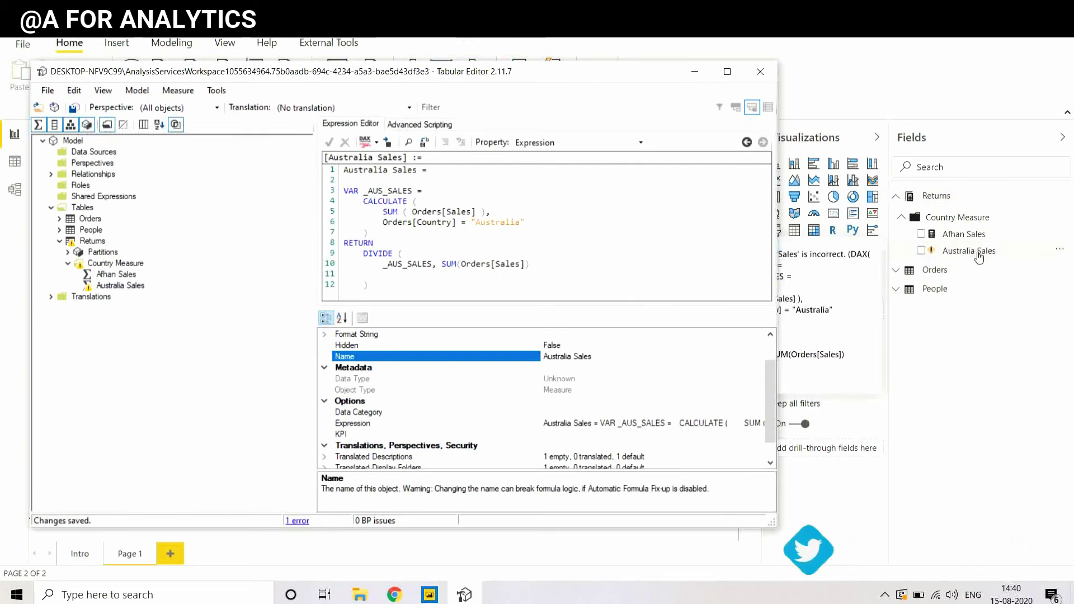
left_click(695, 72)
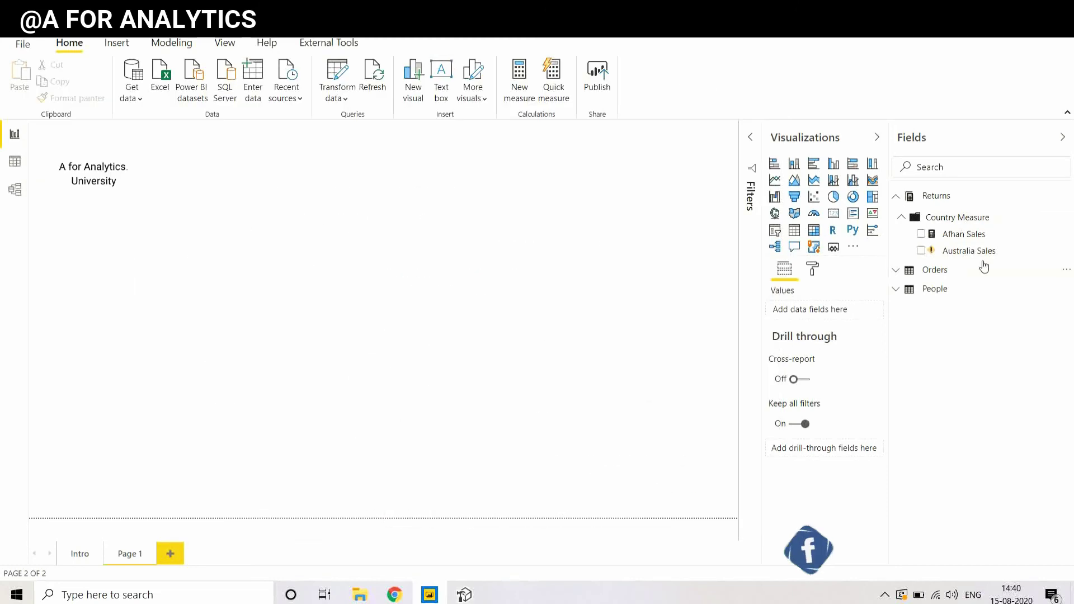
Delete the stray '= Australia Sales' from line 1 of the formula and commit it
mouse_move(982, 261)
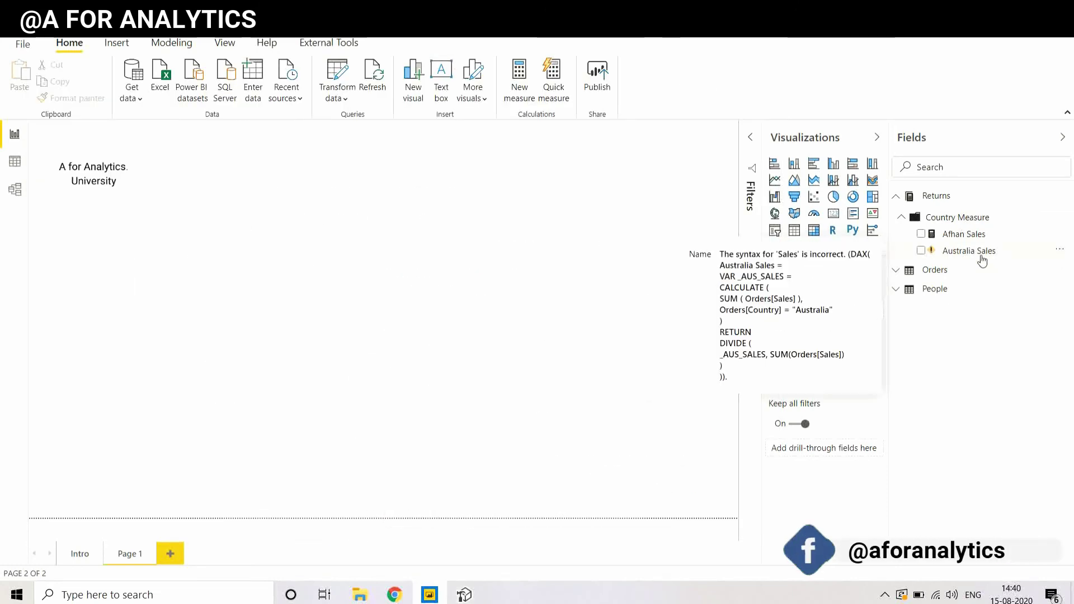
left_click(982, 261)
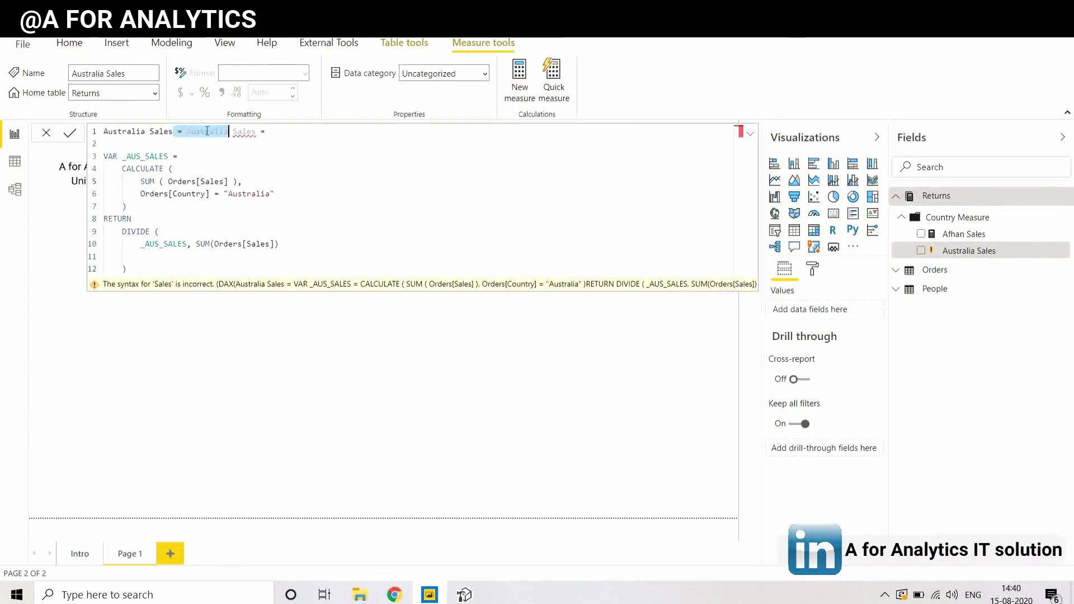
left_click_drag(207, 131, 252, 134)
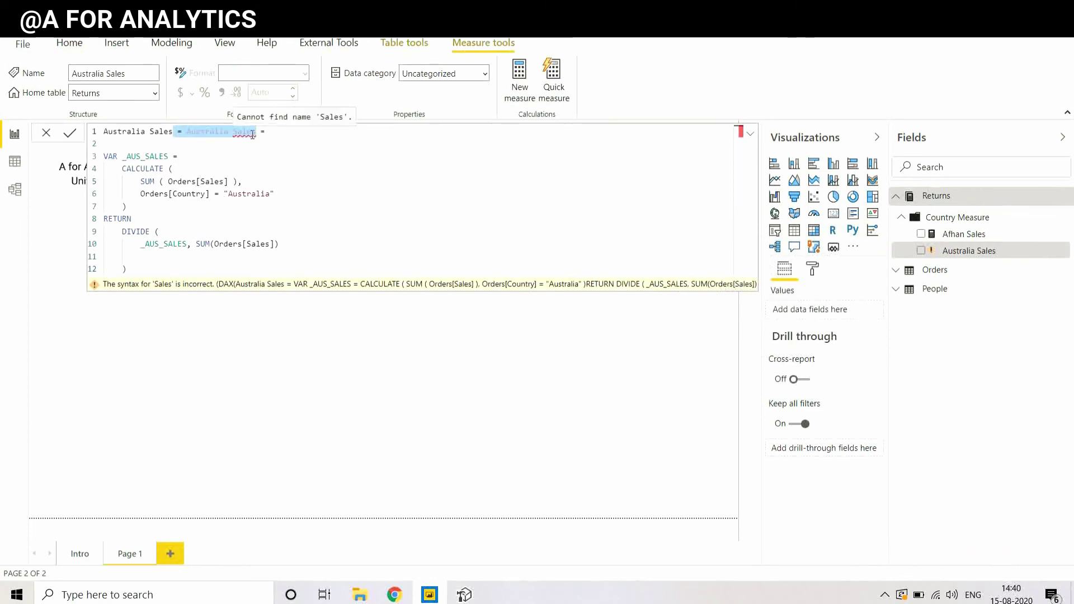
key("BackSpace")
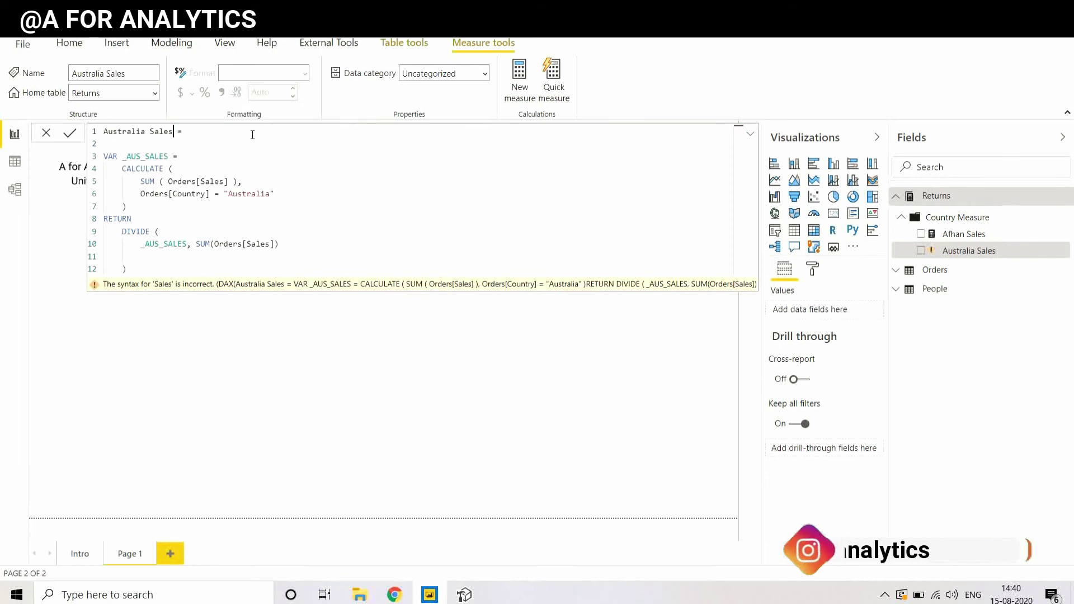
left_click(69, 134)
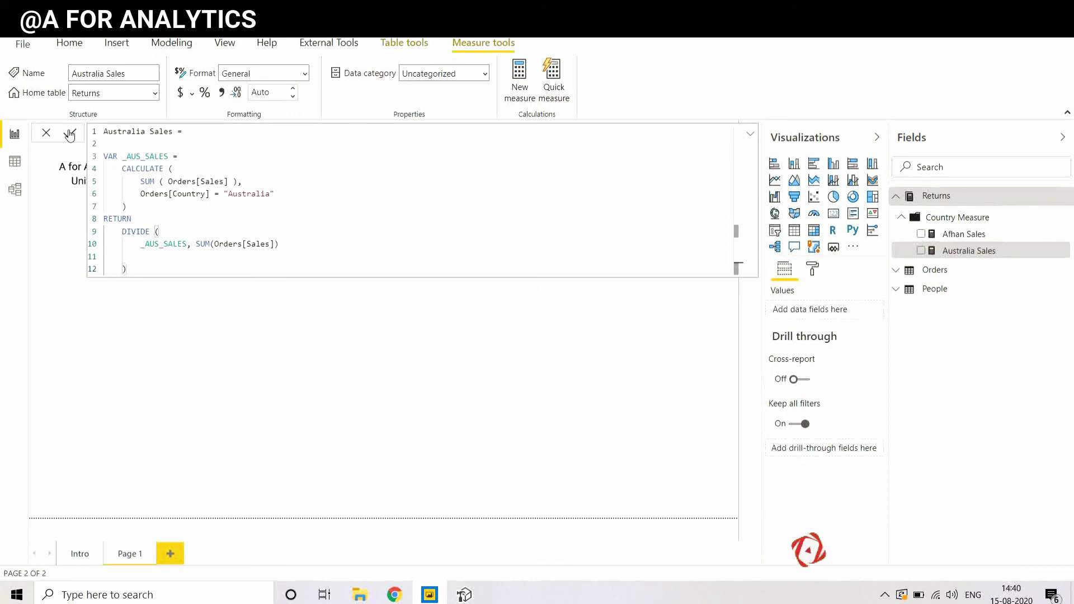
Add Australia Sales to a new visual and convert it to a card
left_click(636, 367)
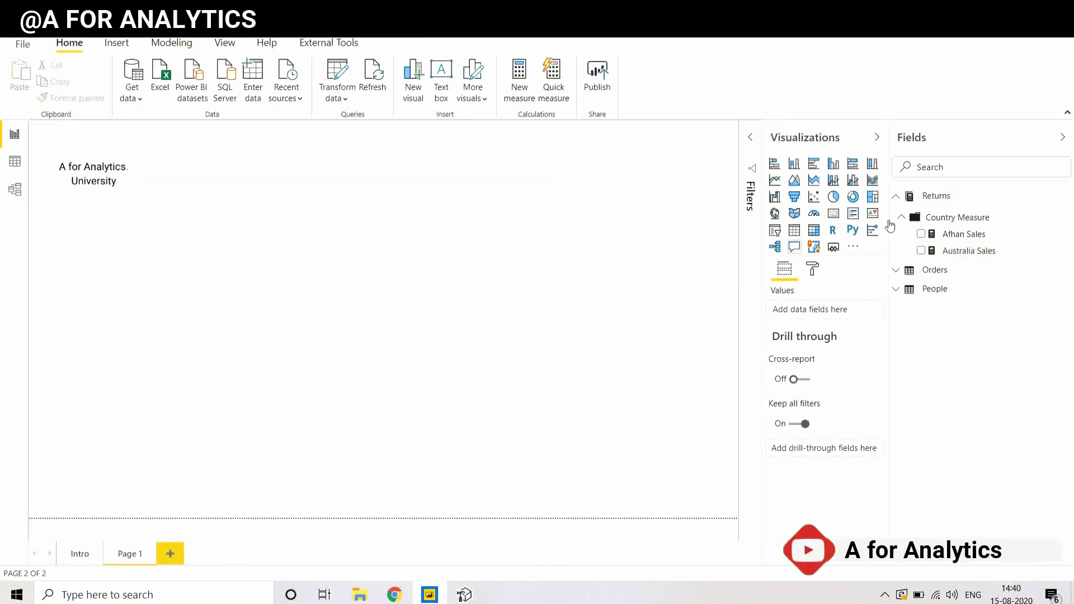
left_click(921, 251)
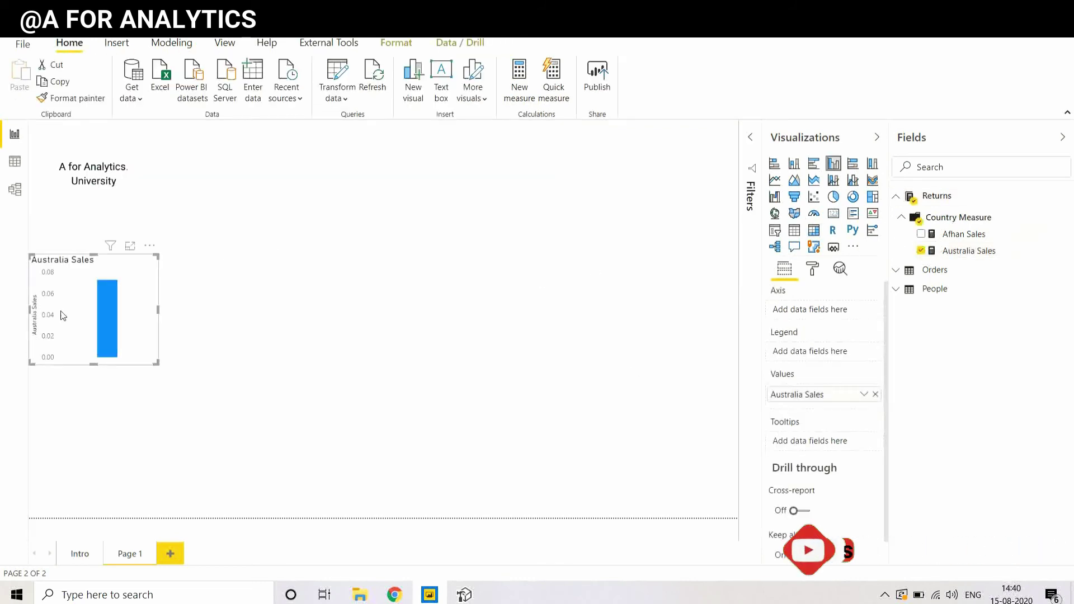
left_click_drag(73, 312, 408, 330)
left_click(832, 213)
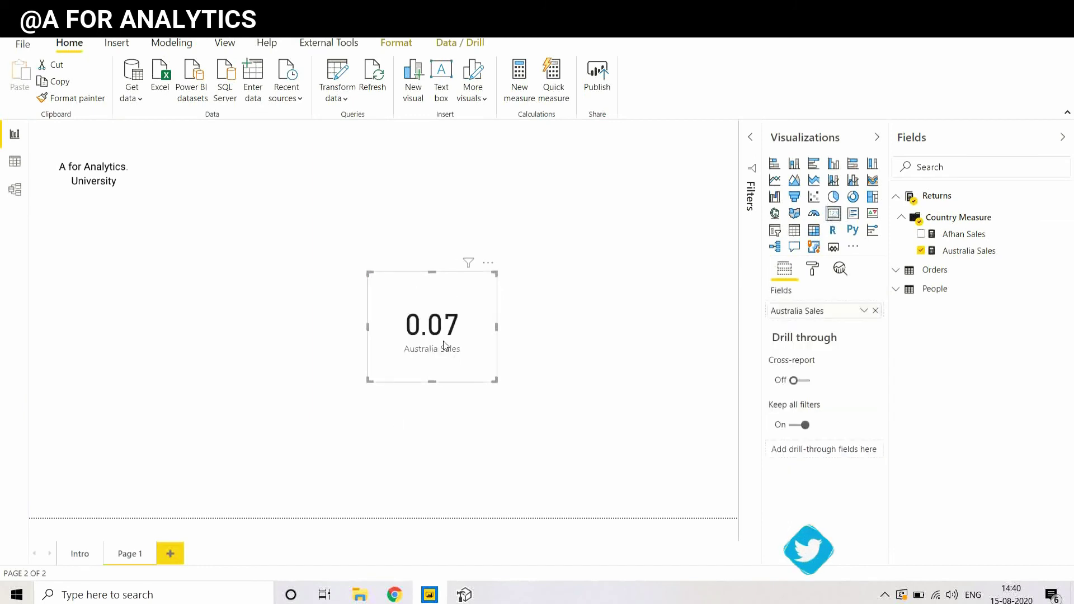
left_click_drag(456, 360, 488, 317)
Format Australia Sales as a percentage and position the 7.32% card
left_click(984, 253)
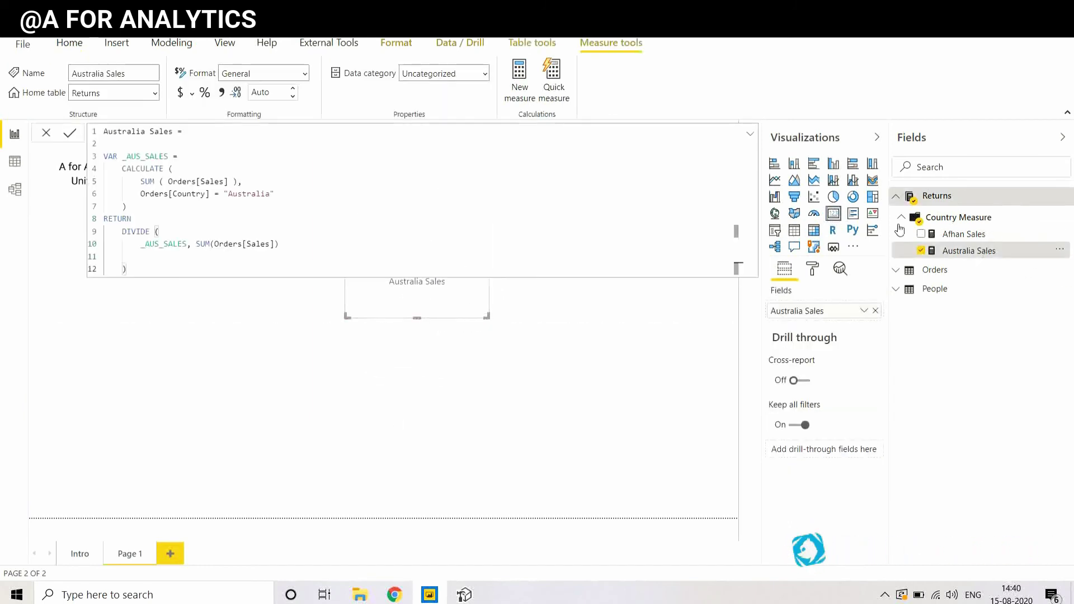
left_click(536, 353)
left_click_drag(455, 277, 594, 270)
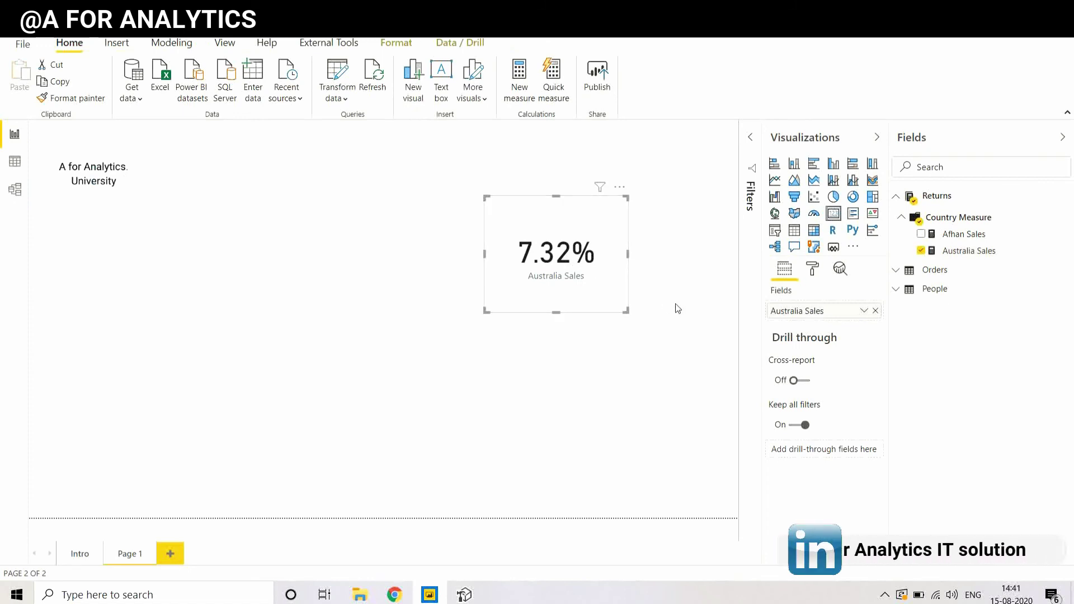
left_click_drag(589, 286, 562, 267)
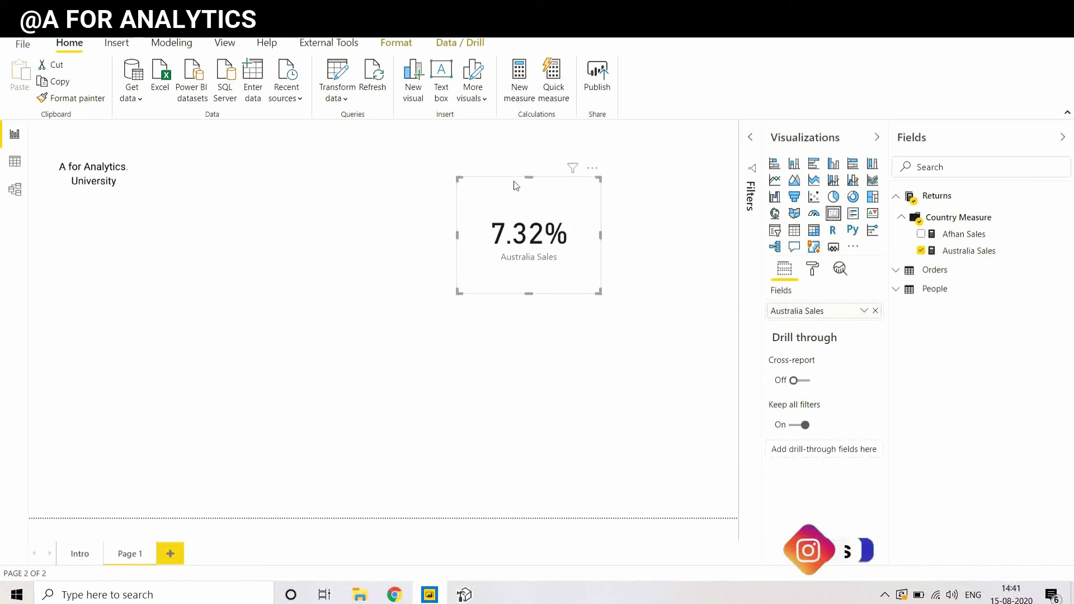
left_click(516, 147)
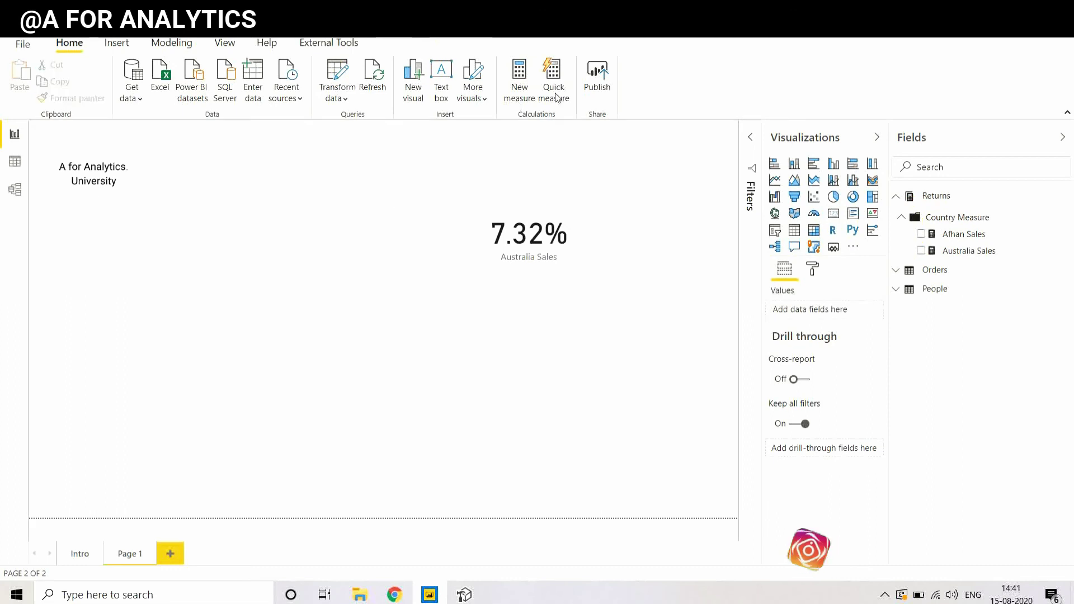
Discard a stray new measure, then drag the 7.32% Australia Sales card slightly left
left_click(519, 79)
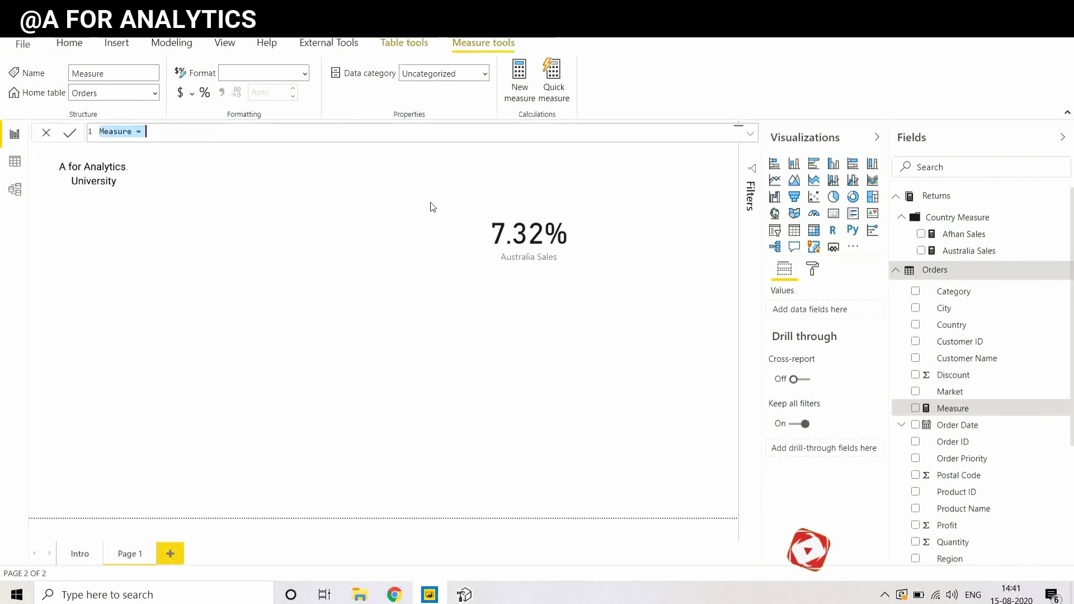
left_click(46, 132)
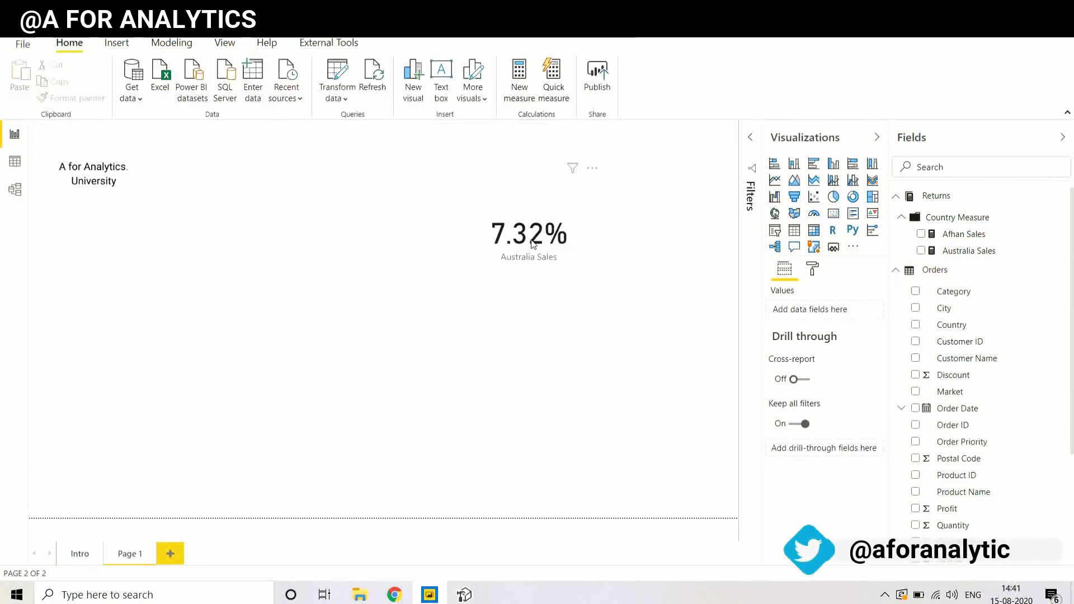
left_click(562, 257)
left_click_drag(562, 256, 480, 257)
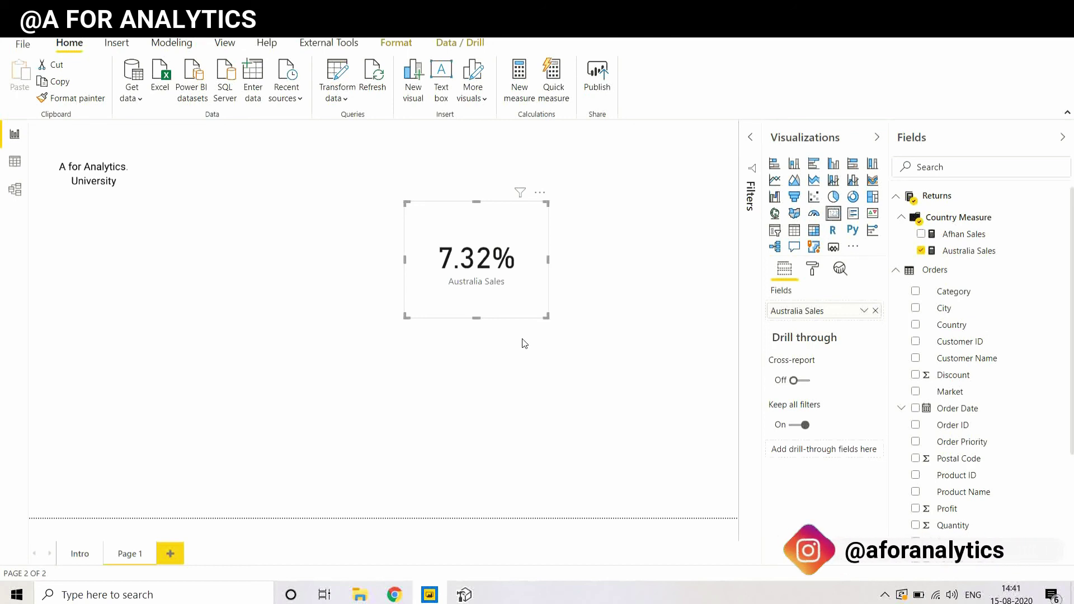
left_click(593, 374)
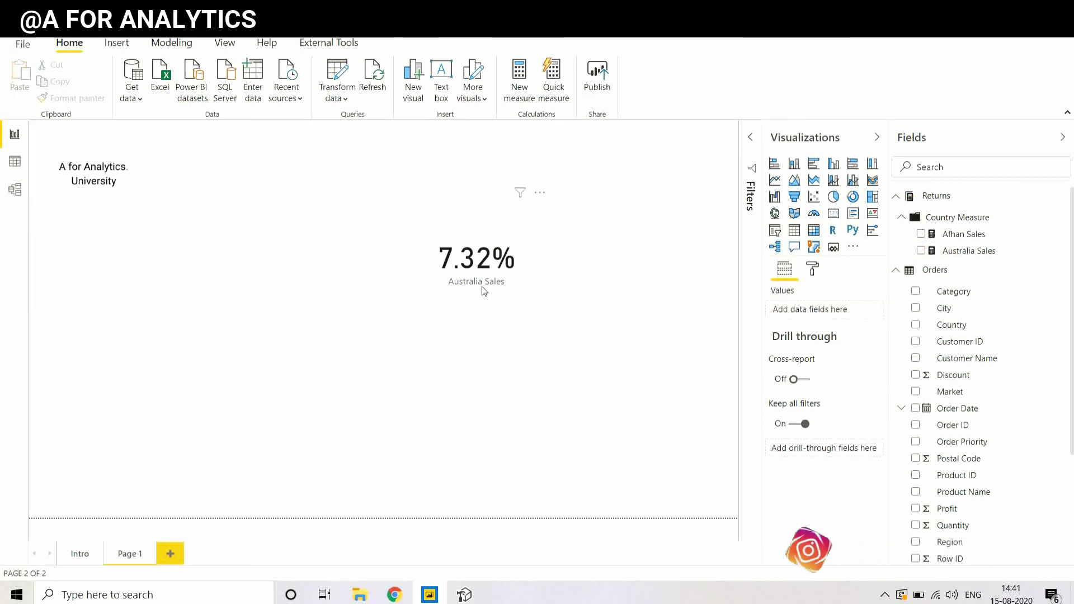